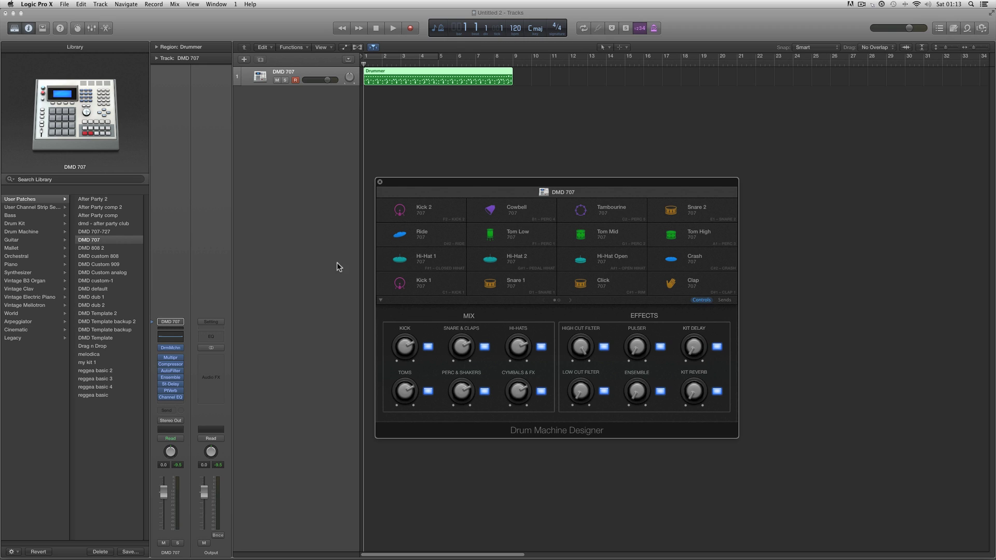
Browse the Drum Machine Designer patches in the library and inspect the Click pad's controls and channel strip
left_click(29, 232)
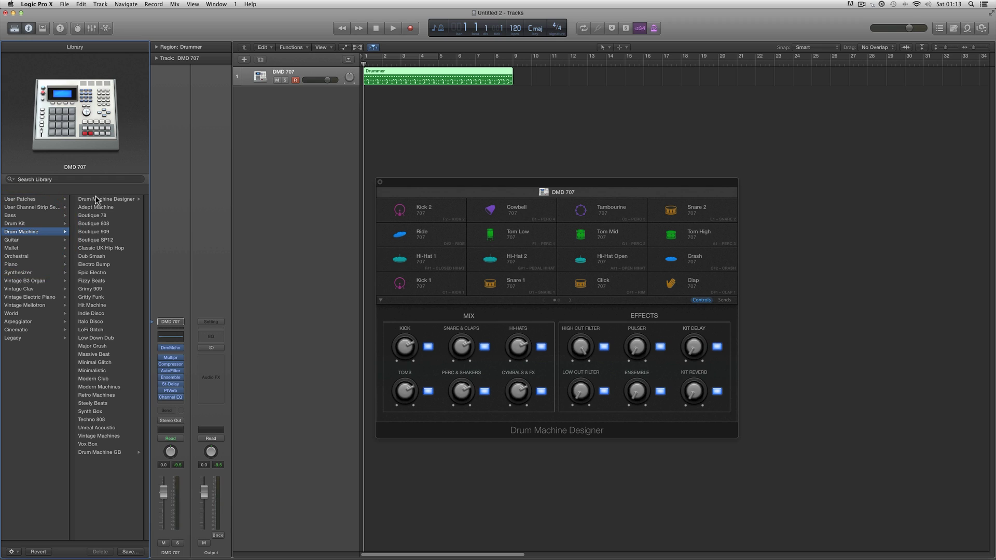
left_click(95, 198)
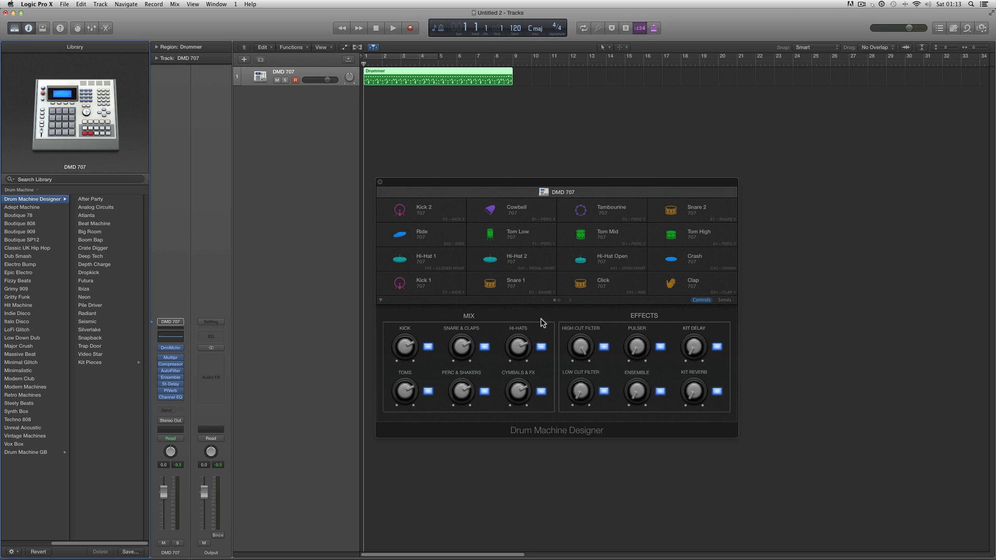
left_click(584, 285)
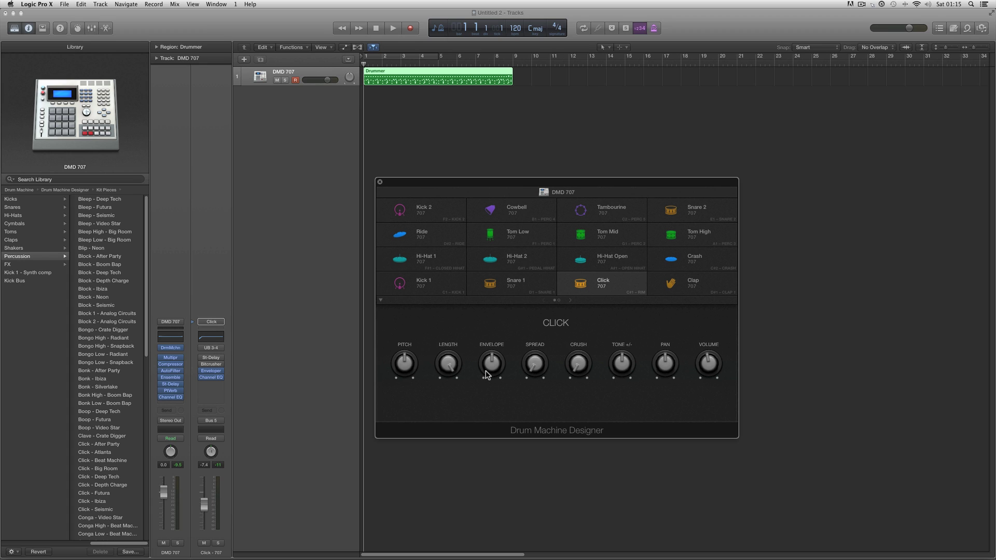
mouse_move(595, 286)
left_click(583, 285)
mouse_move(210, 373)
left_click(578, 363)
right_click(584, 289)
left_click(606, 312)
right_click(408, 284)
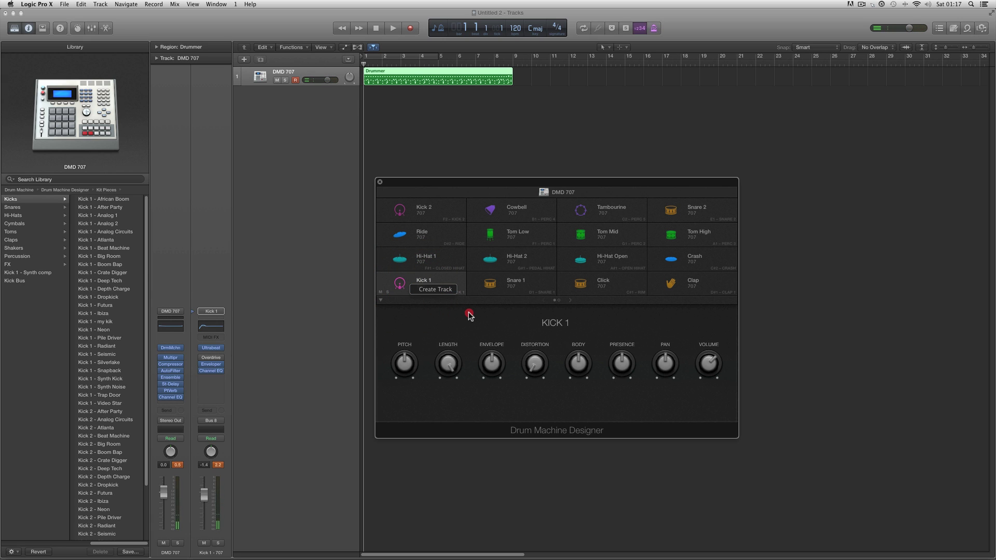
left_click(420, 284)
right_click(418, 289)
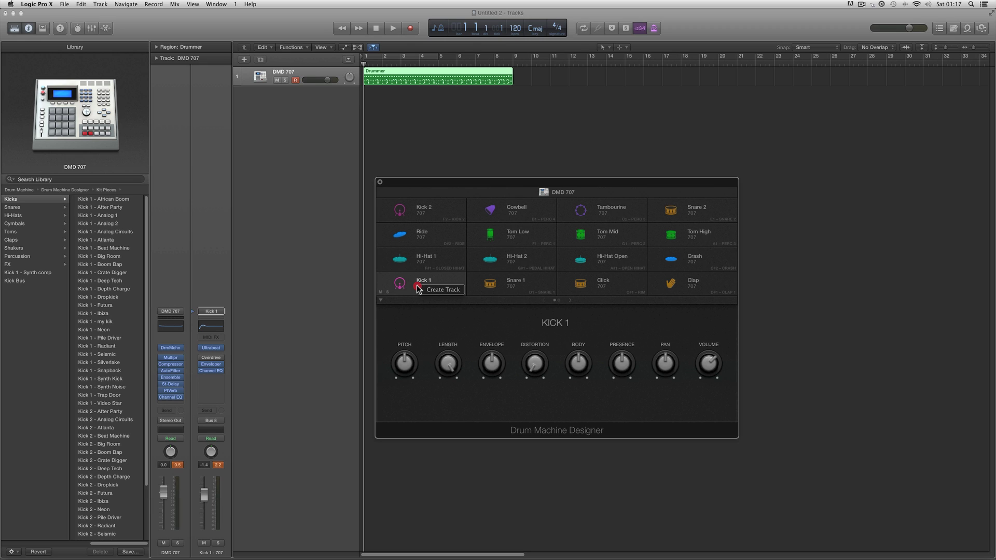
left_click(434, 316)
left_click(582, 285)
right_click(582, 284)
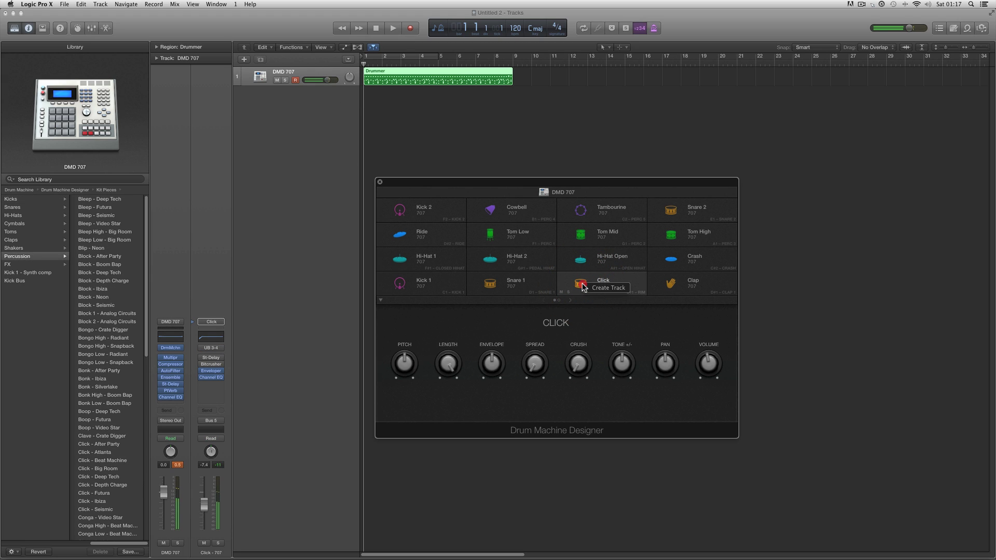
left_click(608, 312)
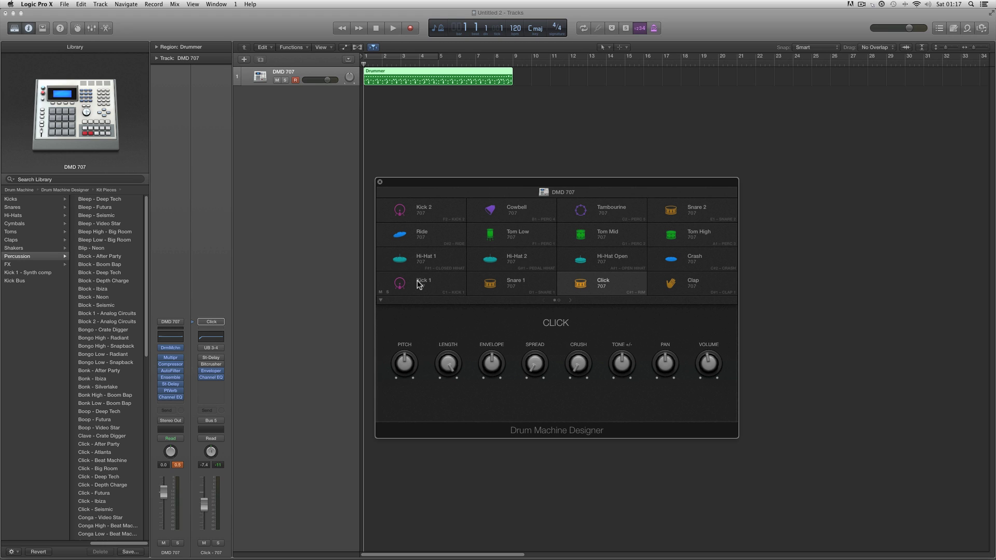
Create separate tracks for the Kick 1 and Click pads from Drum Machine Designer
right_click(584, 285)
left_click(612, 328)
right_click(582, 287)
right_click(585, 284)
left_click(597, 289)
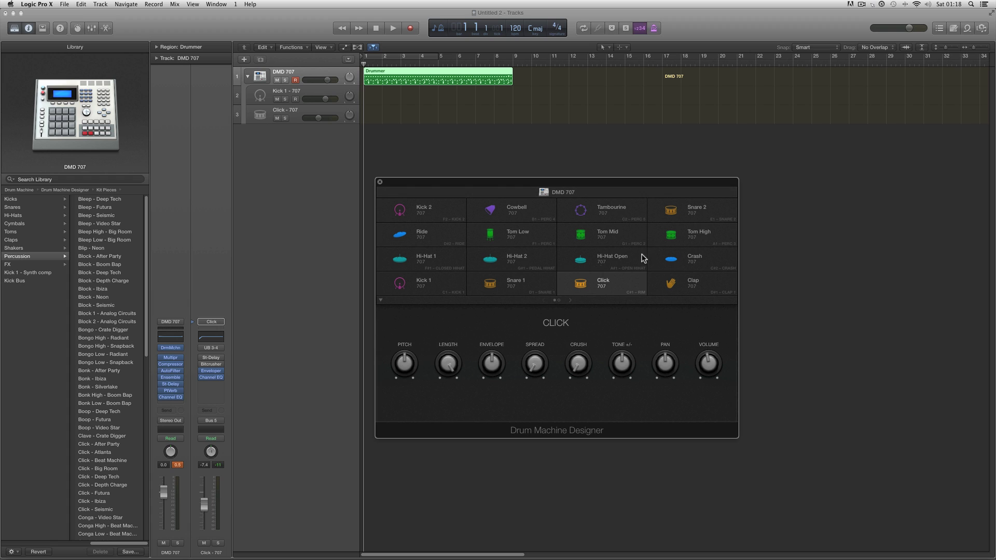
Select the Click - 707 track and open its Smart Controls with the parameter mapping inspector
left_click(581, 286)
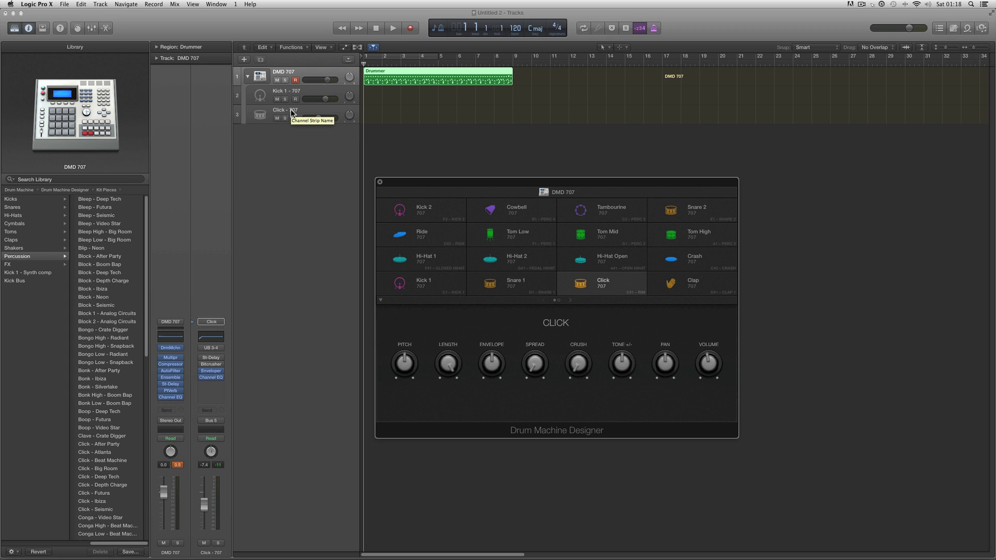
mouse_move(212, 367)
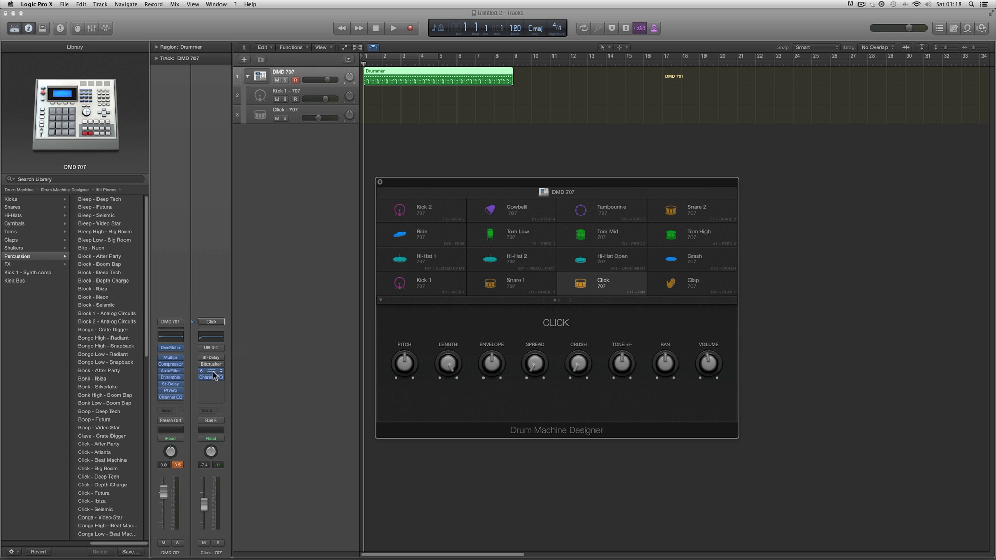
left_click(294, 117)
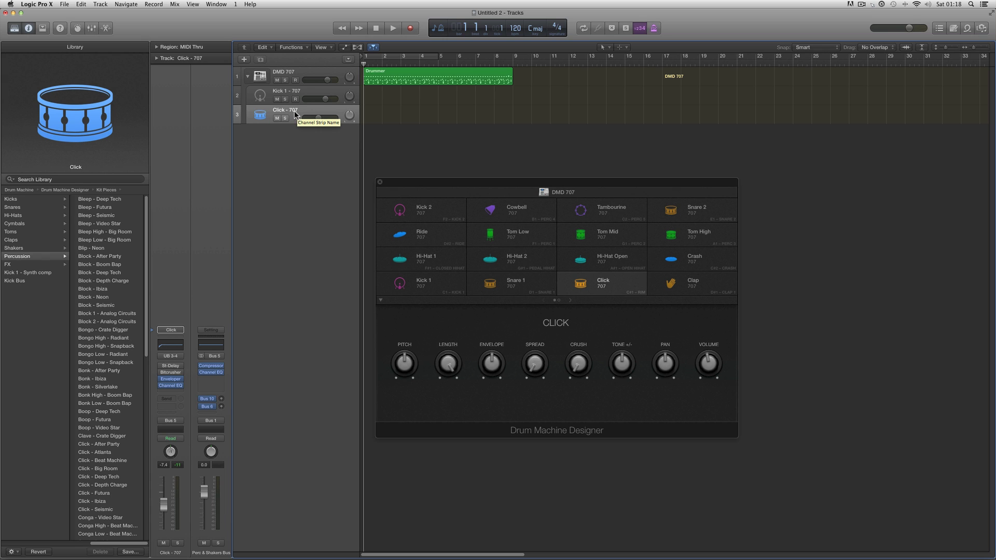
left_click_drag(404, 180, 438, 160)
left_click(75, 28)
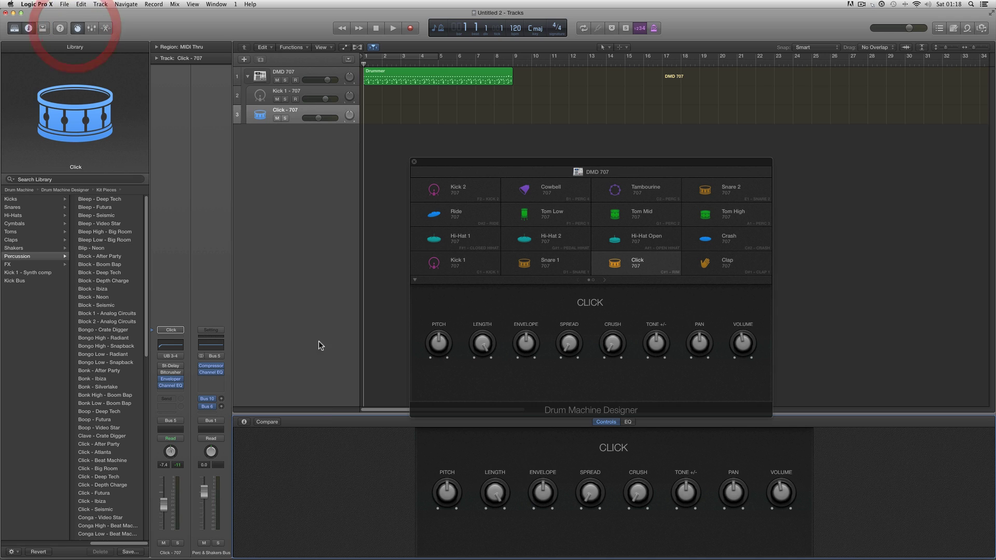
left_click(243, 422)
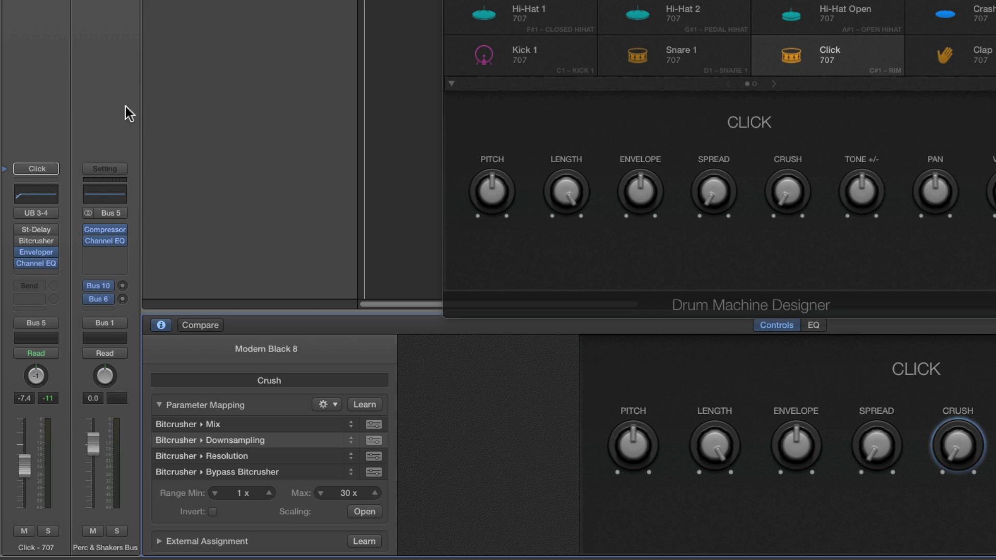
Replace the Bitcrusher plug-in on the Click - 707 channel strip with a stereo SilverVerb reverb
mouse_move(53, 245)
left_click(53, 245)
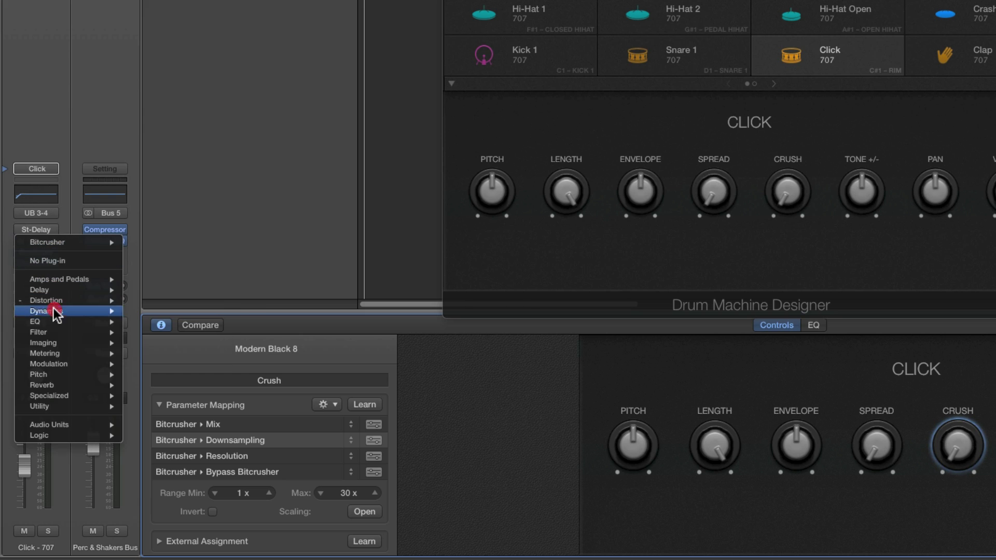
mouse_move(53, 385)
mouse_move(166, 407)
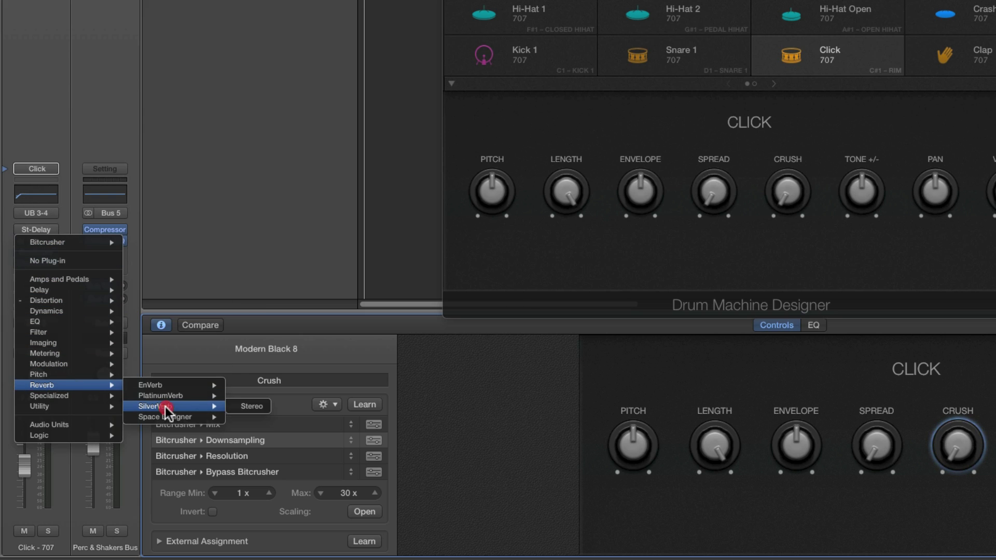
left_click(251, 407)
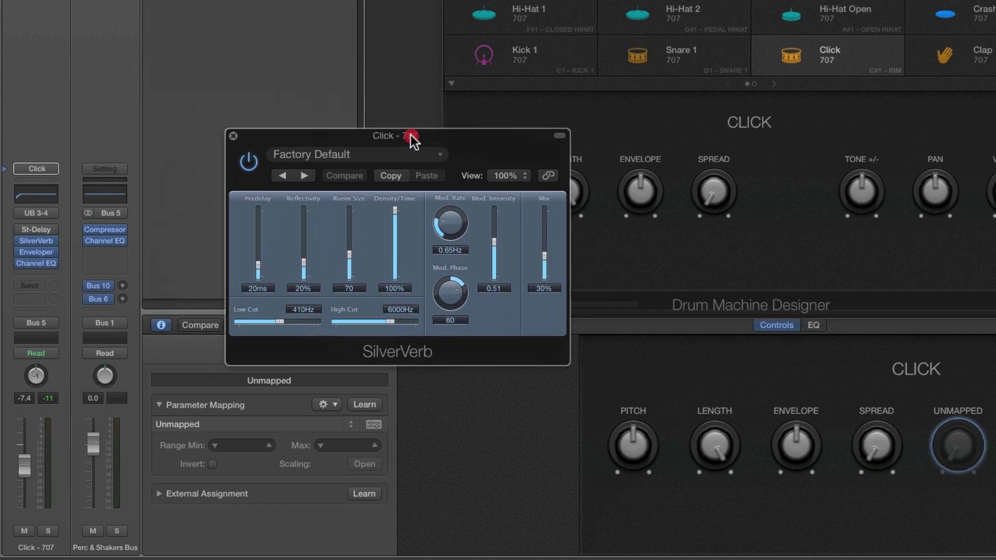
left_click_drag(409, 136, 424, 139)
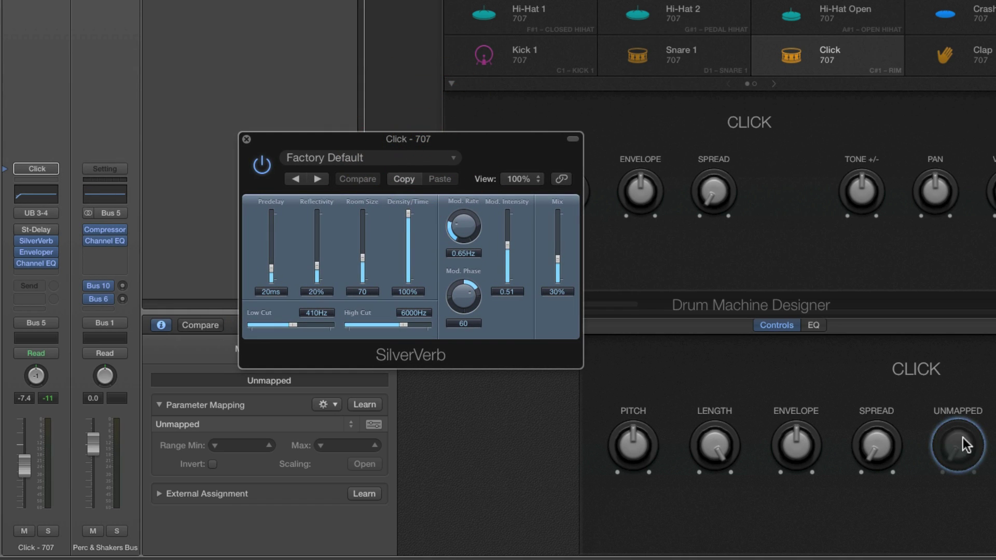
Map the unmapped Smart Control knob to SilverVerb's Mix parameter using Learn, and close the plug-in window
left_click_drag(957, 444, 954, 445)
mouse_move(558, 270)
left_mouse_down()
mouse_move(558, 252)
mouse_move(560, 292)
mouse_move(560, 209)
mouse_move(559, 258)
left_mouse_up()
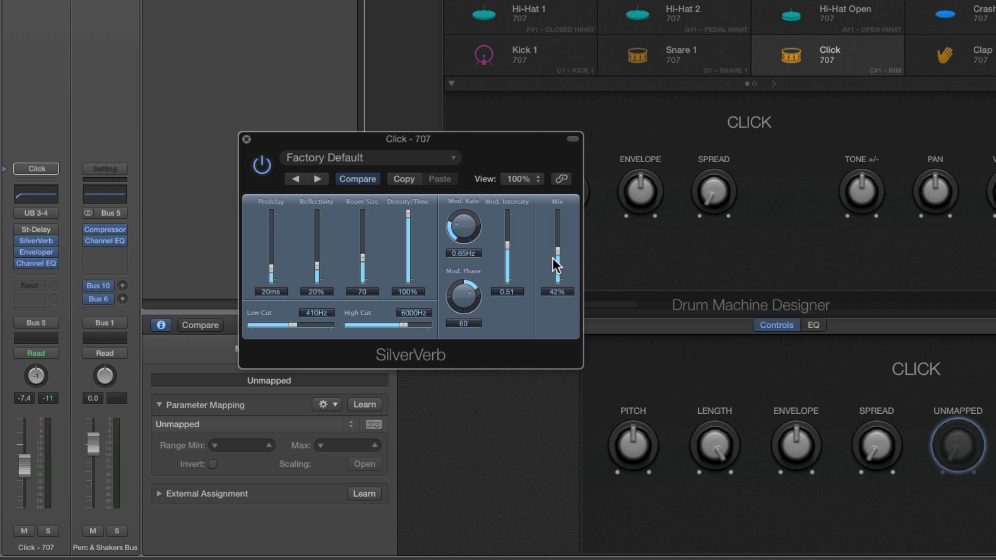
left_click(371, 407)
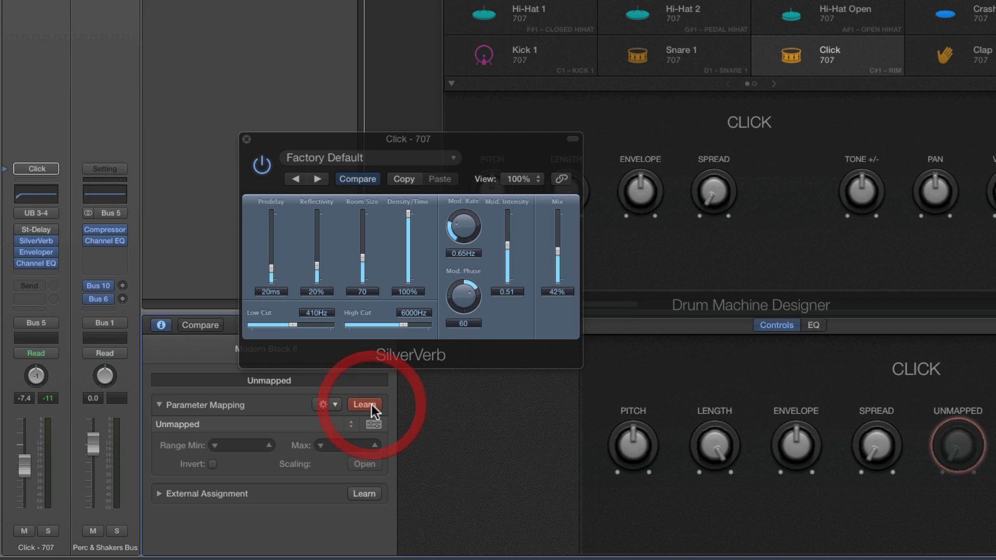
left_click_drag(559, 267, 557, 251)
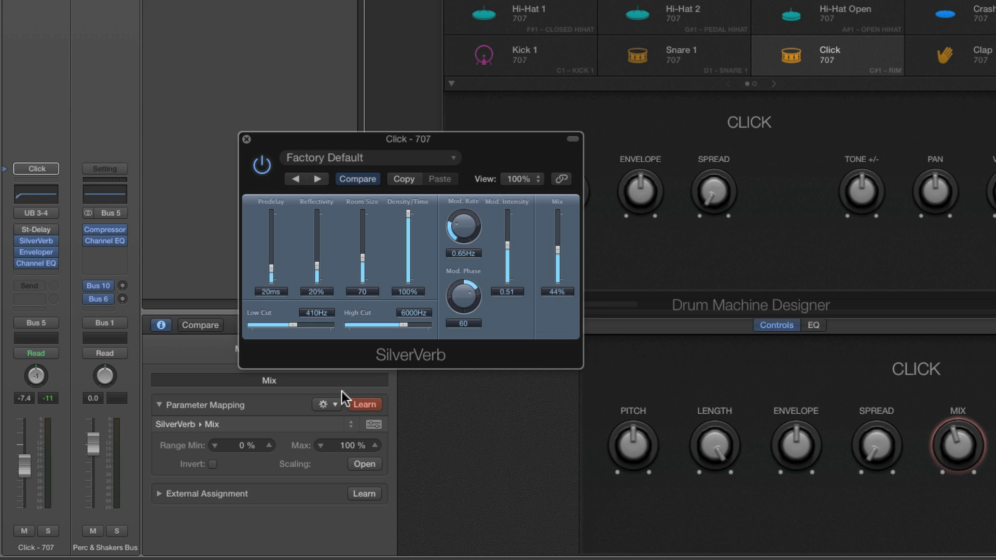
left_click(363, 405)
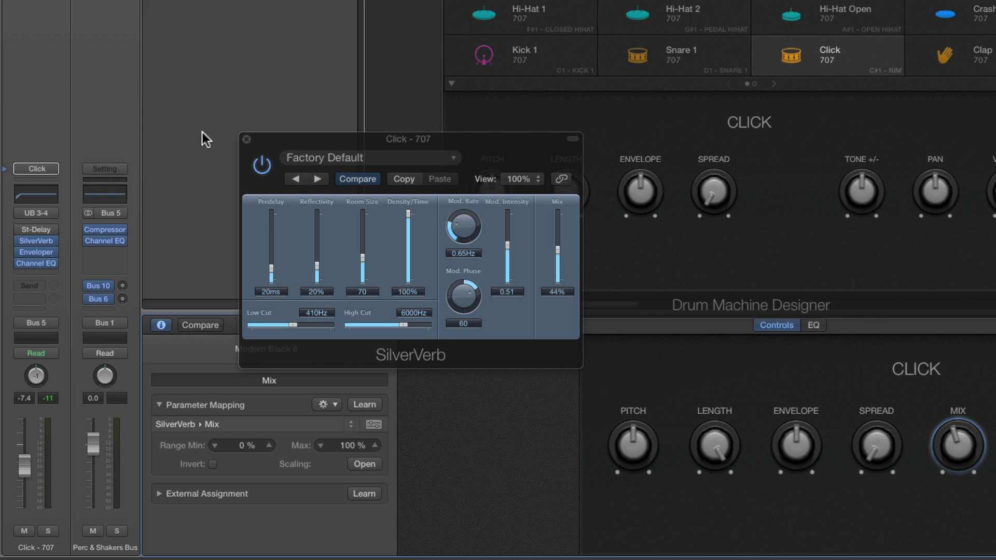
left_click(247, 140)
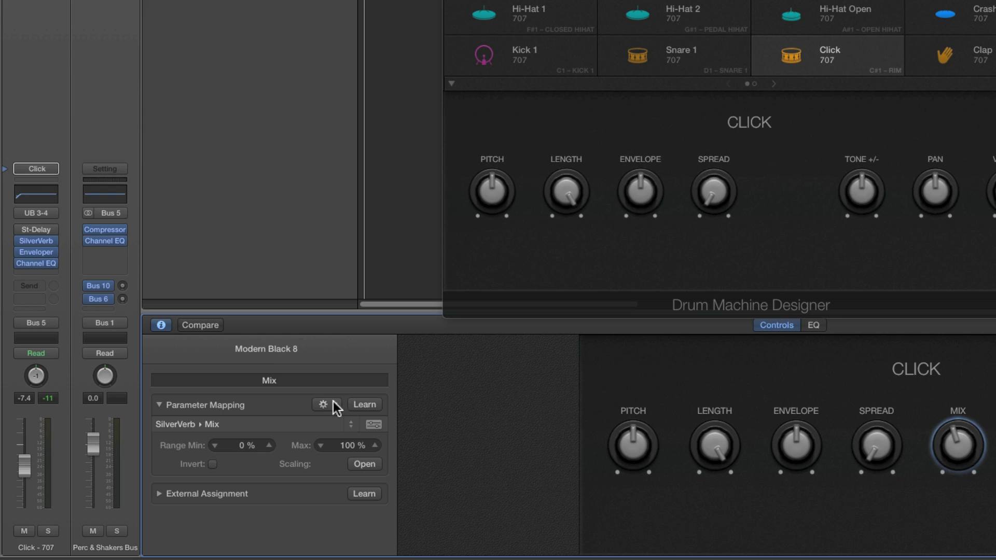
Rename the newly mapped Mix knob to "Reverb"
left_click(271, 380)
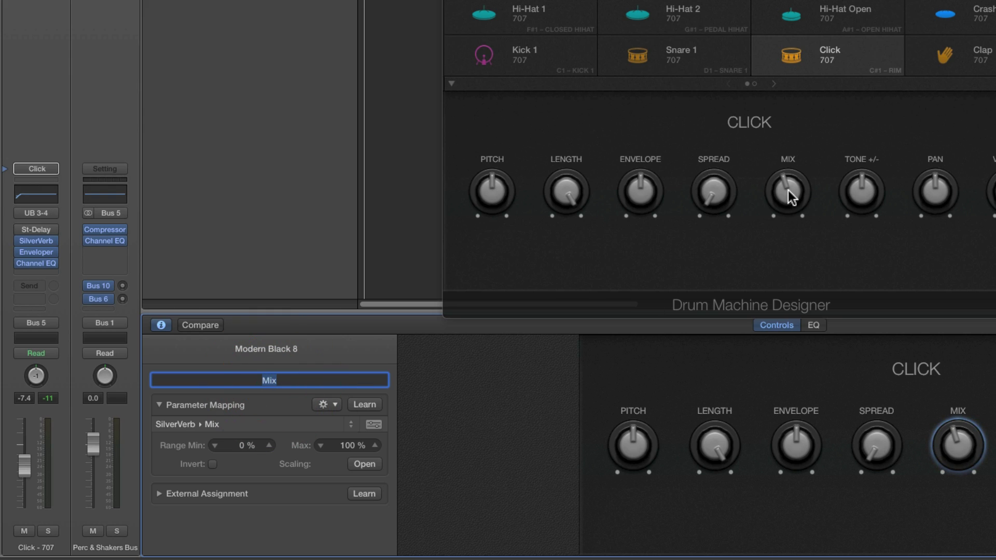
type("Reverb")
key("Return")
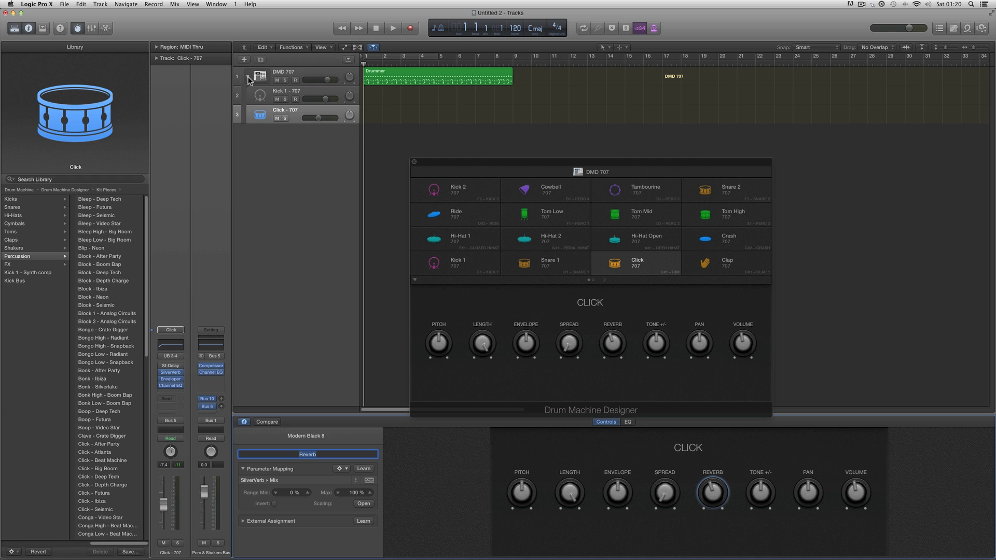
Collapse the DMD 707 track stack and audition the Click pad with the Reverb knob at about 98% and near 0%
left_click(248, 77)
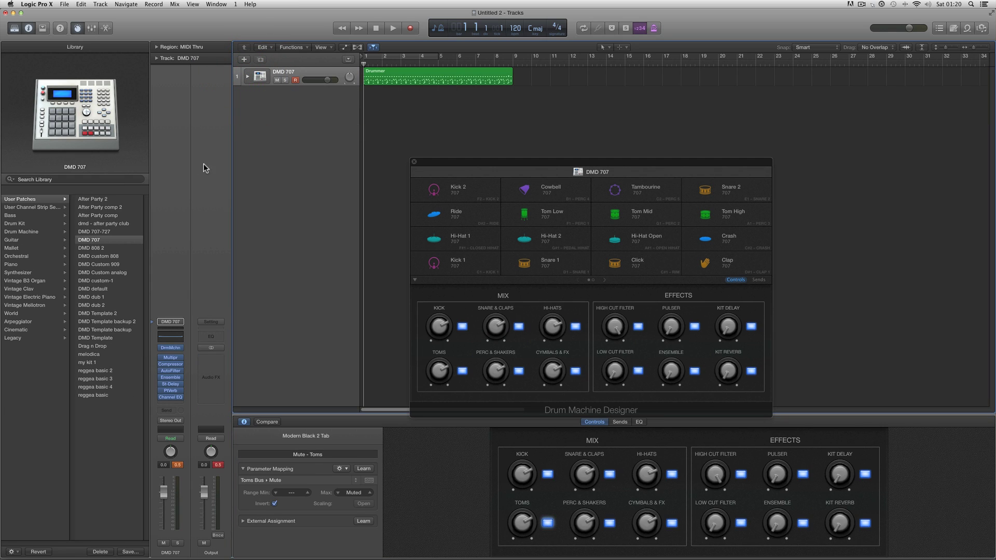
left_click(78, 29)
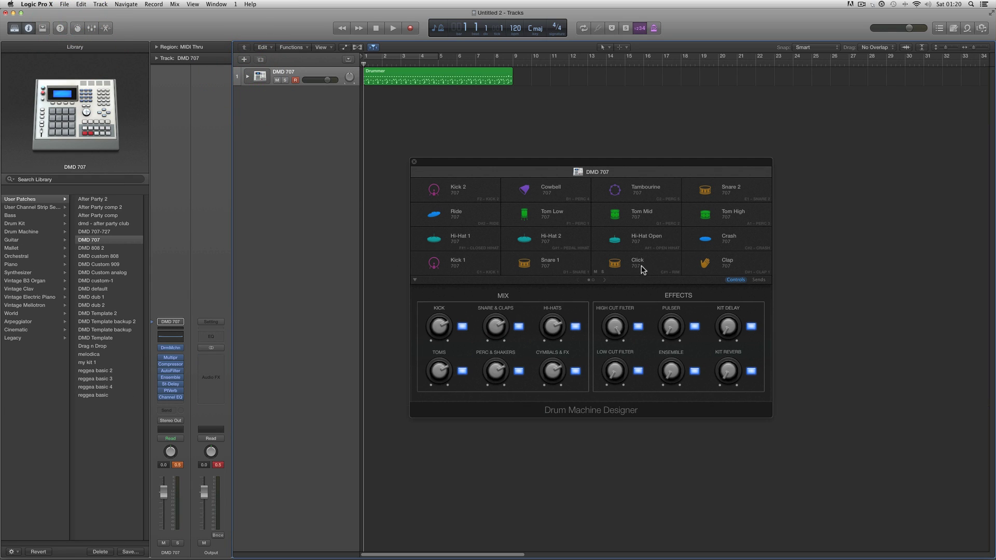
left_click(617, 266)
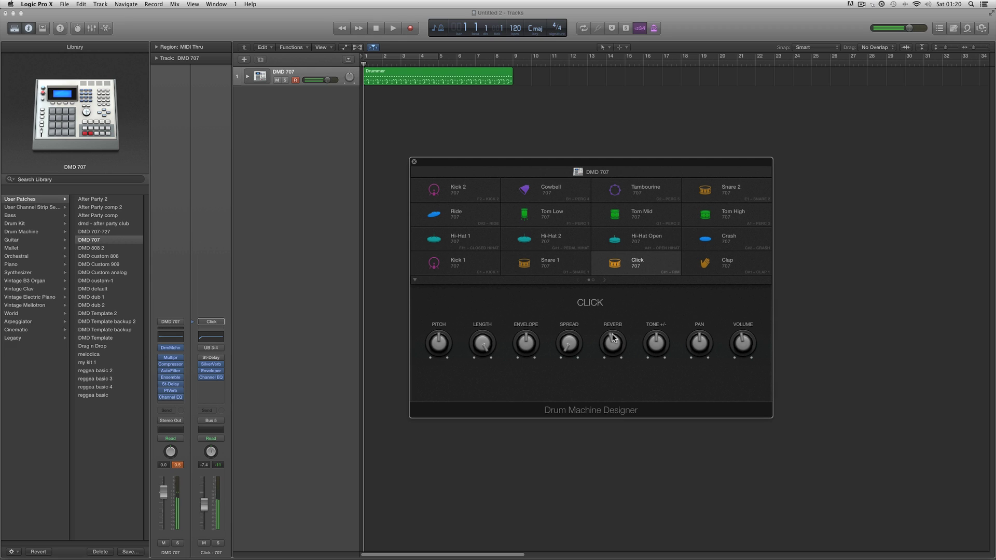
left_click_drag(613, 338, 613, 355)
left_click(615, 264)
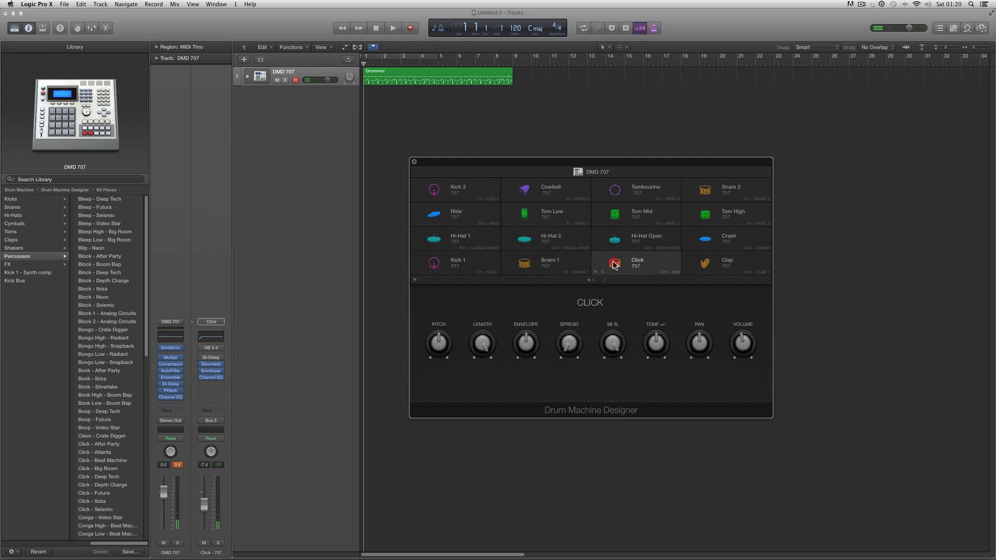
left_click(614, 264)
left_click_drag(613, 342, 647, 456)
left_click(616, 264)
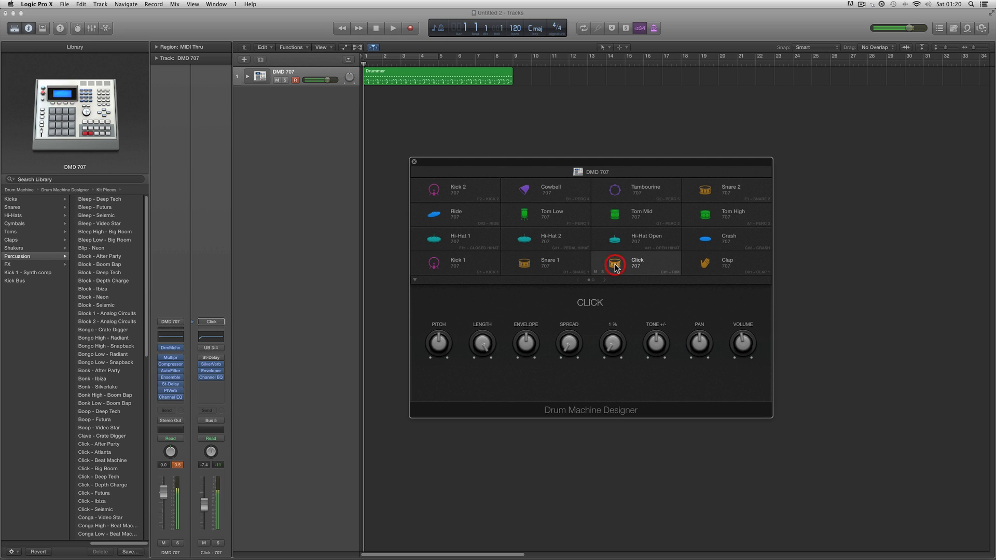
left_click_drag(614, 335, 615, 362)
left_click(615, 266)
Load the Gated Reverb 02 preset into SilverVerb on the Click - 707 track and close the plug-in window
left_click(248, 77)
left_click(289, 111)
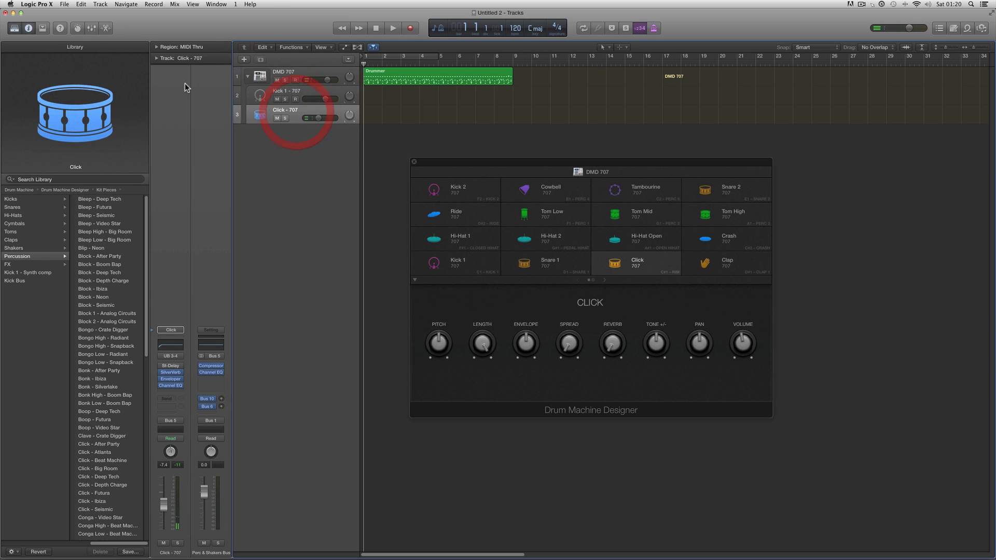
left_click(78, 28)
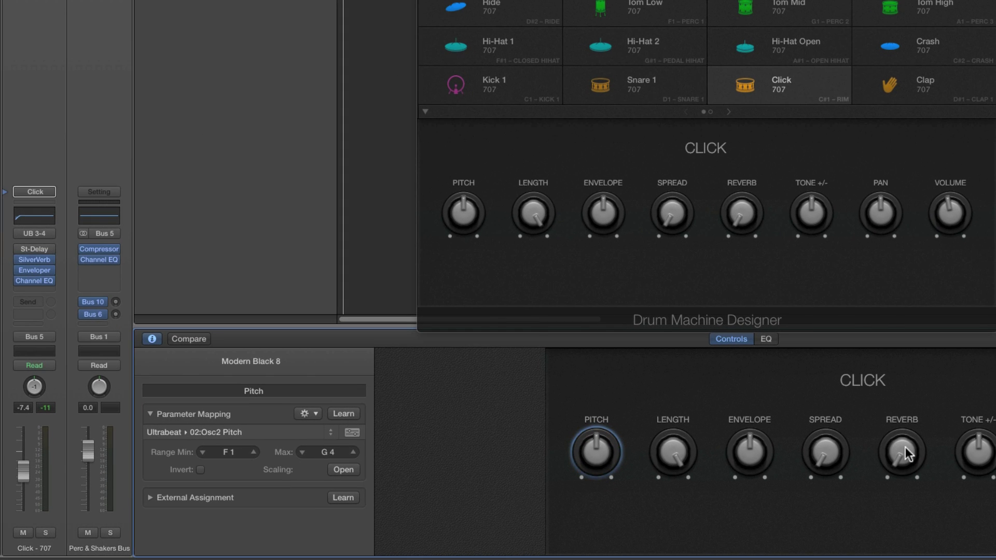
left_click(36, 261)
left_click(310, 182)
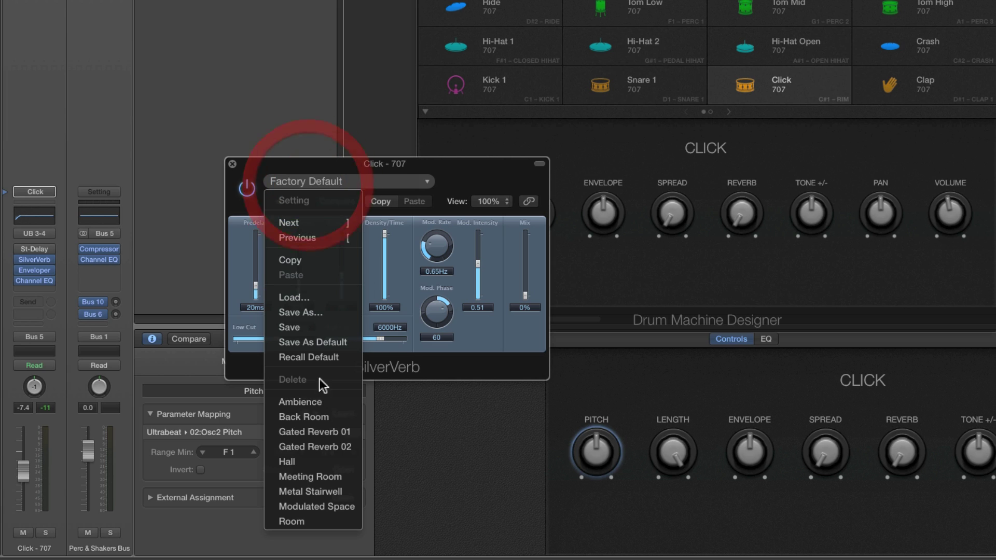
left_click(317, 446)
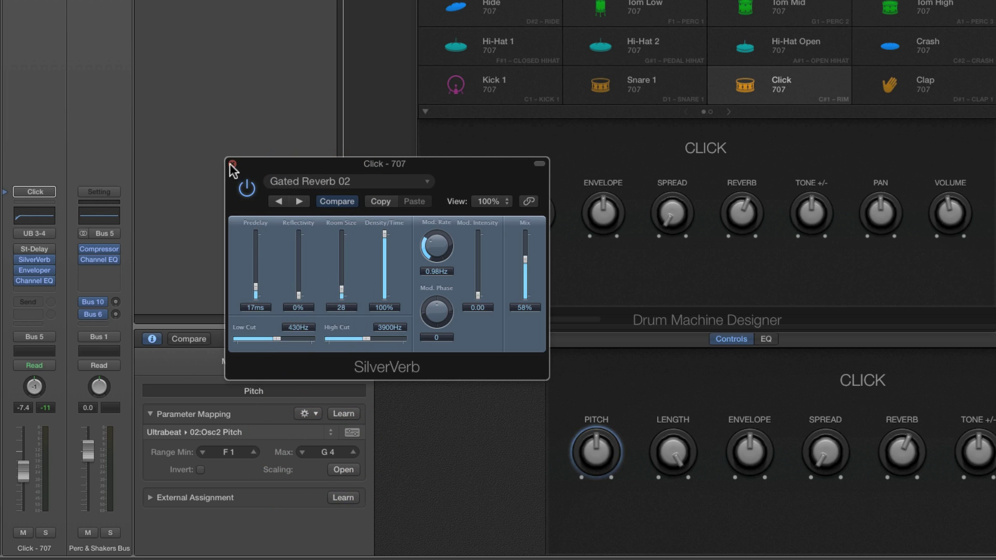
left_click(232, 164)
Set the Click track's Reverb Smart Control to 0% and reopen the SilverVerb plug-in
left_click(903, 447)
left_click_drag(903, 448, 896, 498)
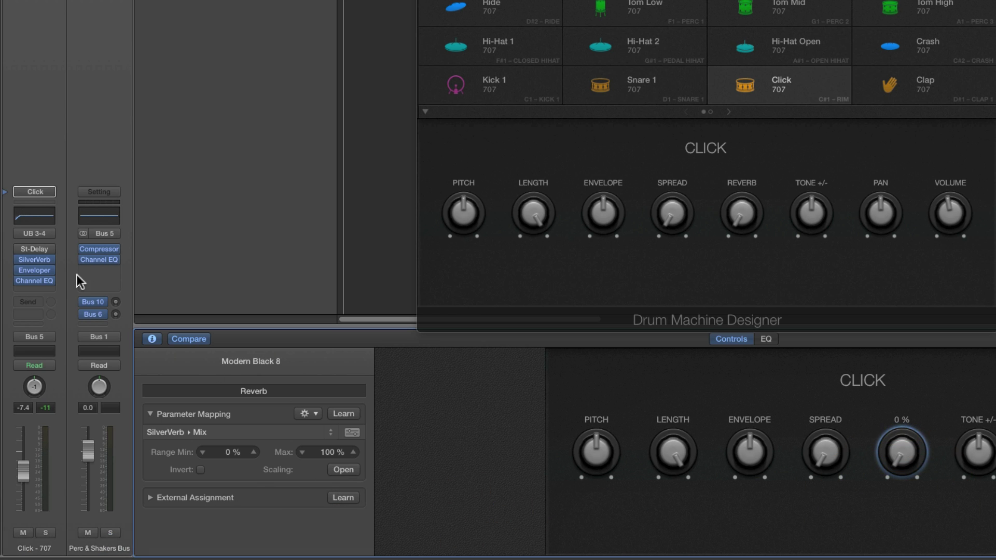
left_click(34, 260)
left_click_drag(345, 169, 392, 176)
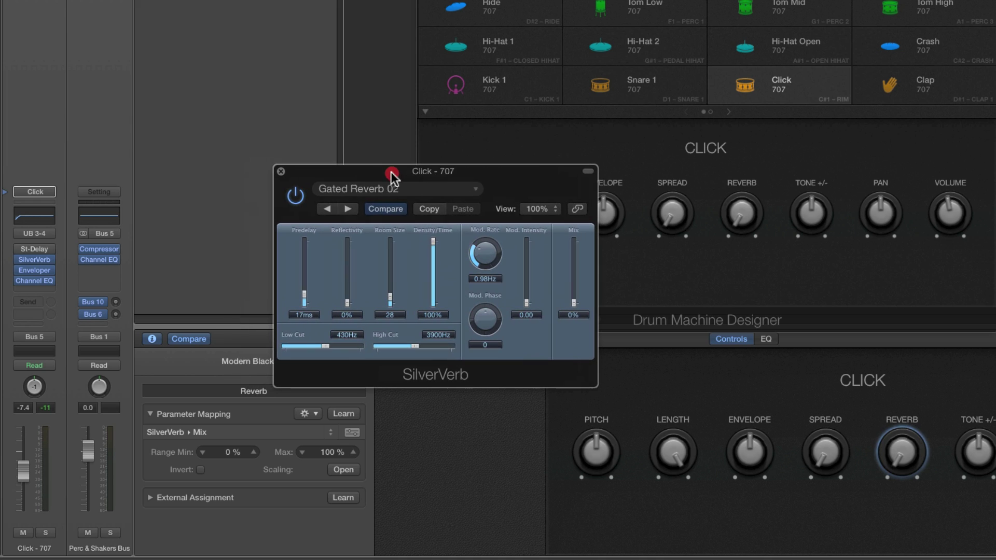
Hold the Click track's Reverb Smart Control at 0% and close the SilverVerb plug-in window
left_click_drag(901, 441, 902, 479)
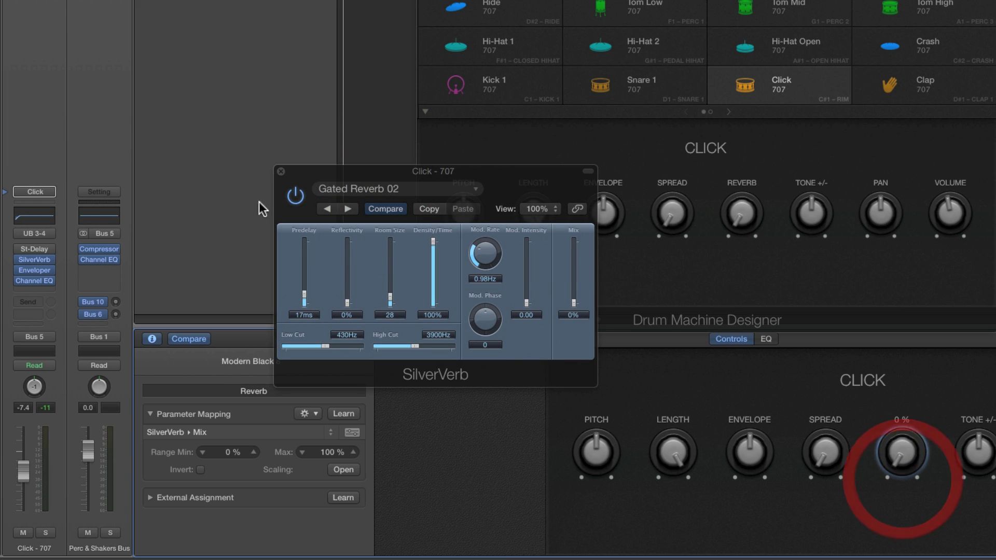
left_click(281, 171)
mouse_move(46, 256)
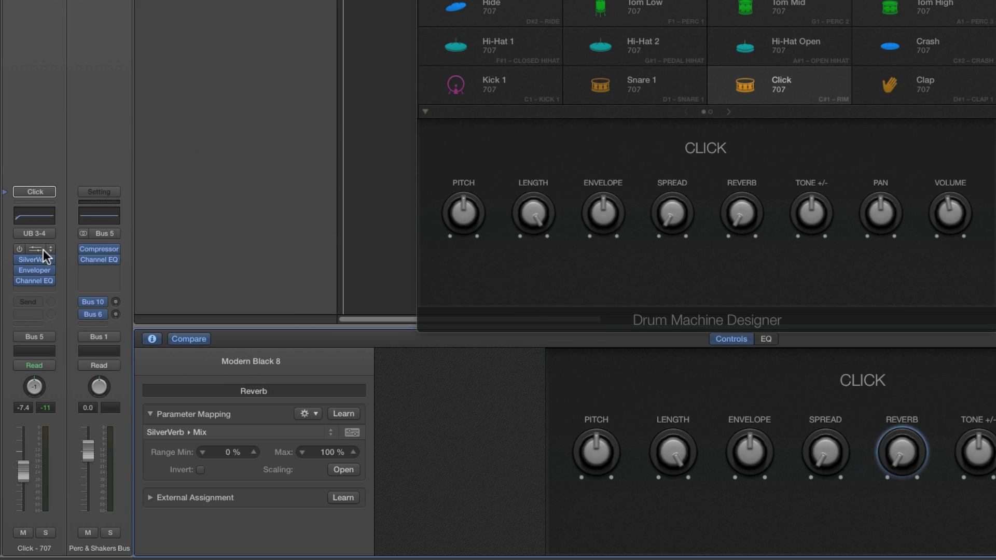
mouse_move(42, 282)
Add a second parameter mapping to the Reverb knob and assign it to Insert #2 Bypass
left_click(307, 413)
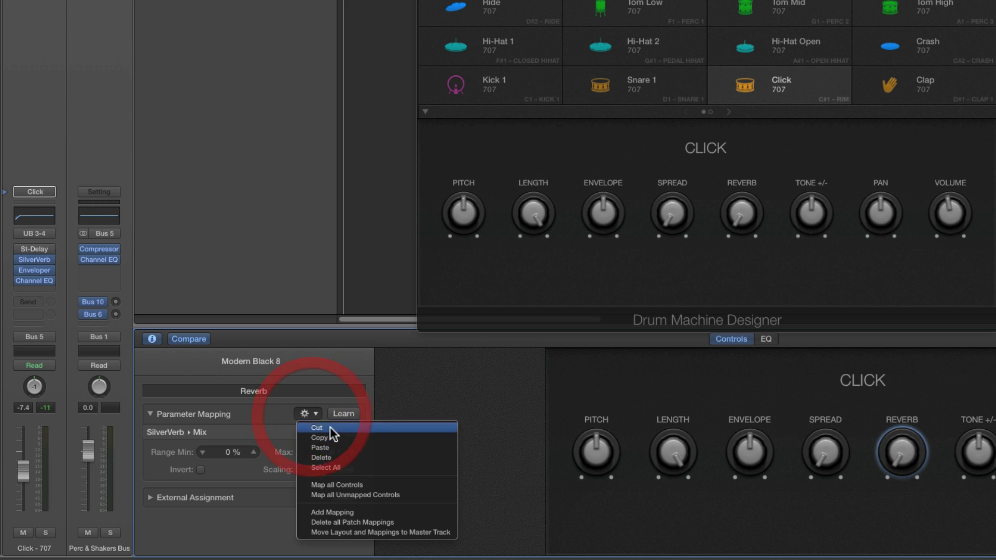
left_click(338, 513)
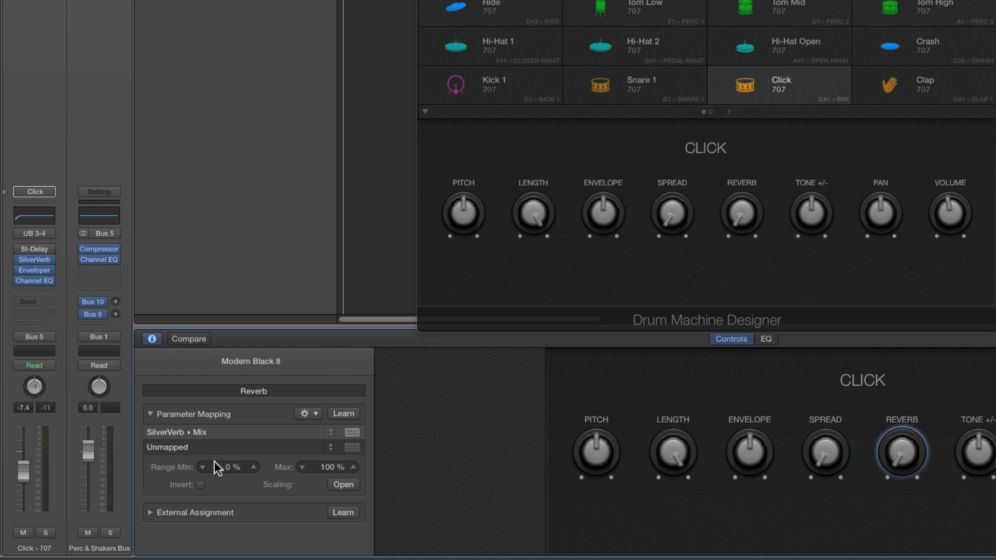
left_click(196, 453)
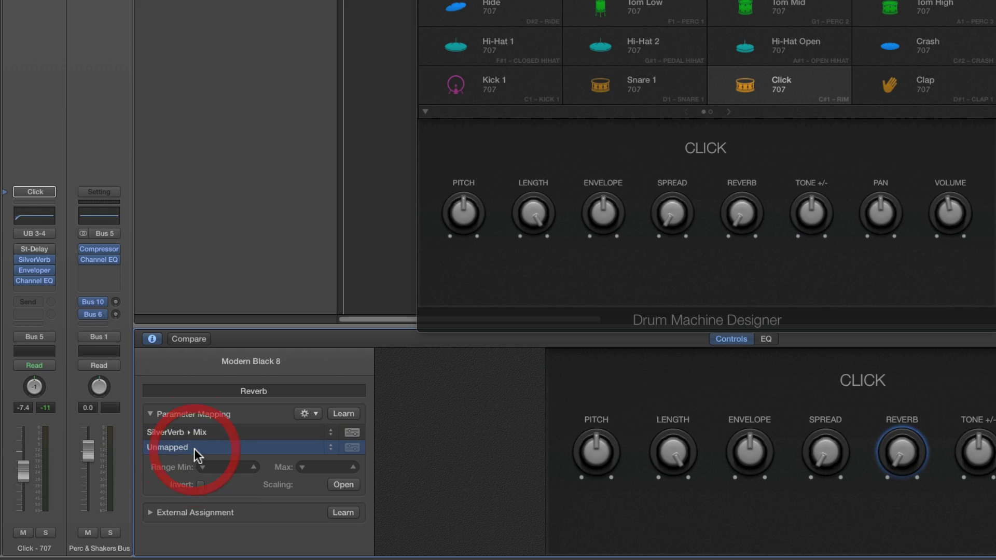
left_click(331, 448)
mouse_move(335, 450)
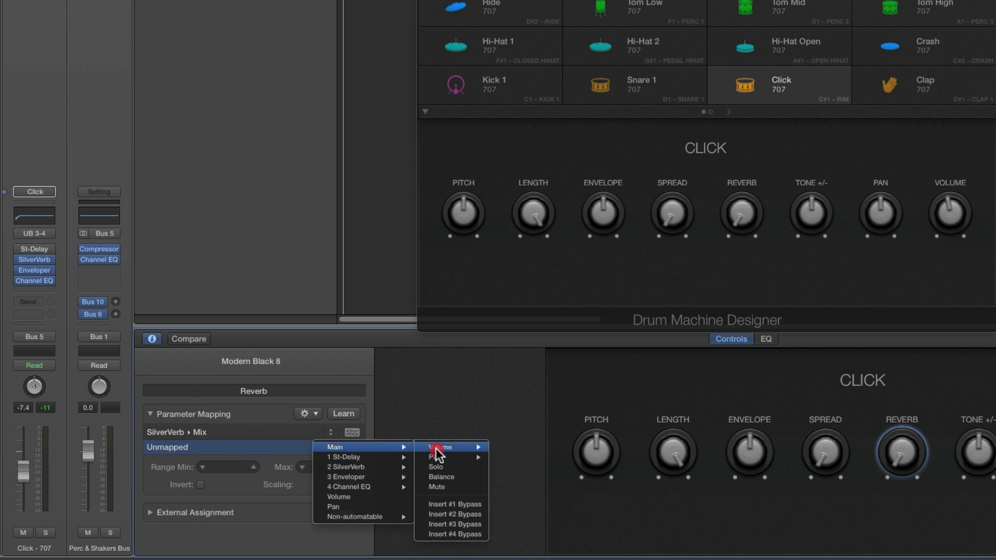
left_click(464, 515)
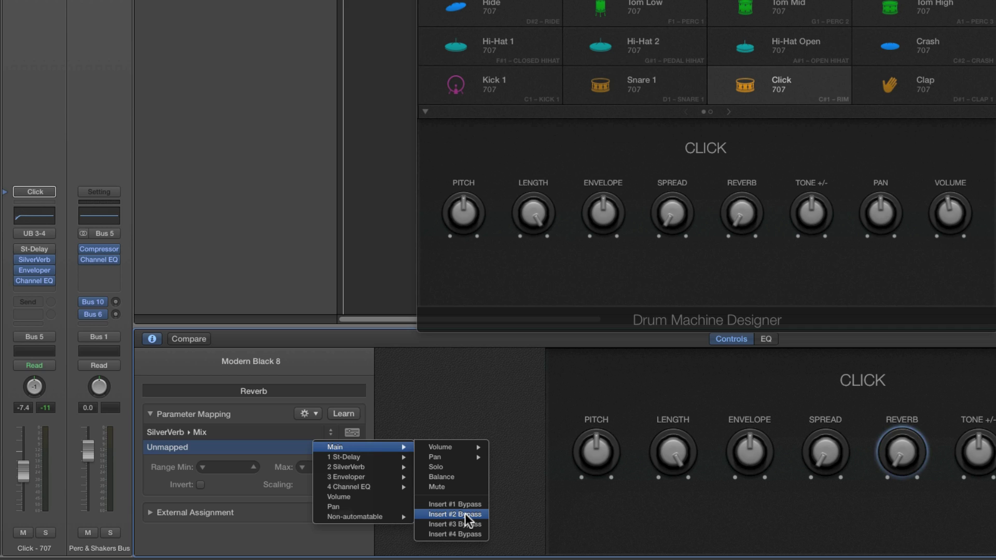
left_click(467, 516)
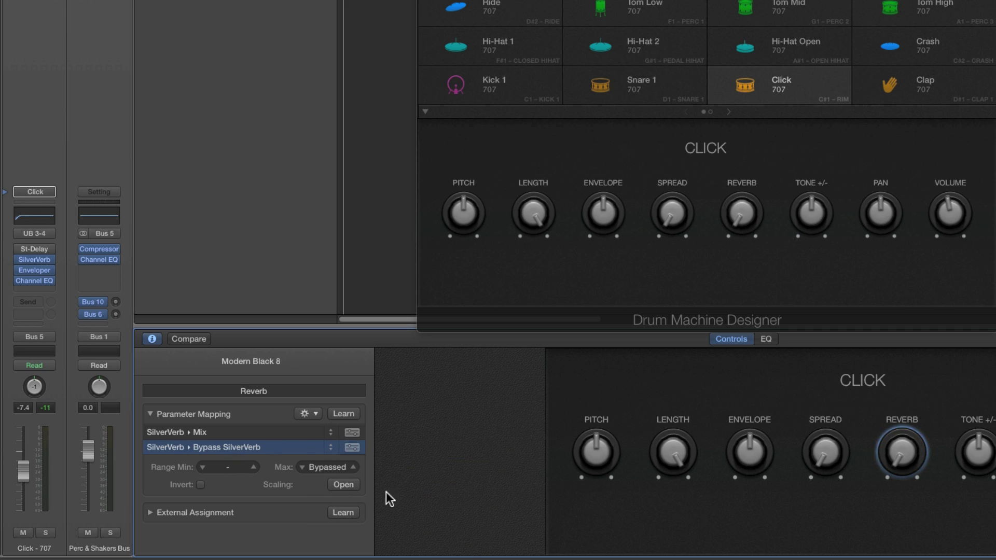
Turn off Stepped in the scaling of the Bypass SilverVerb mapping and close the scaling window
left_click(344, 485)
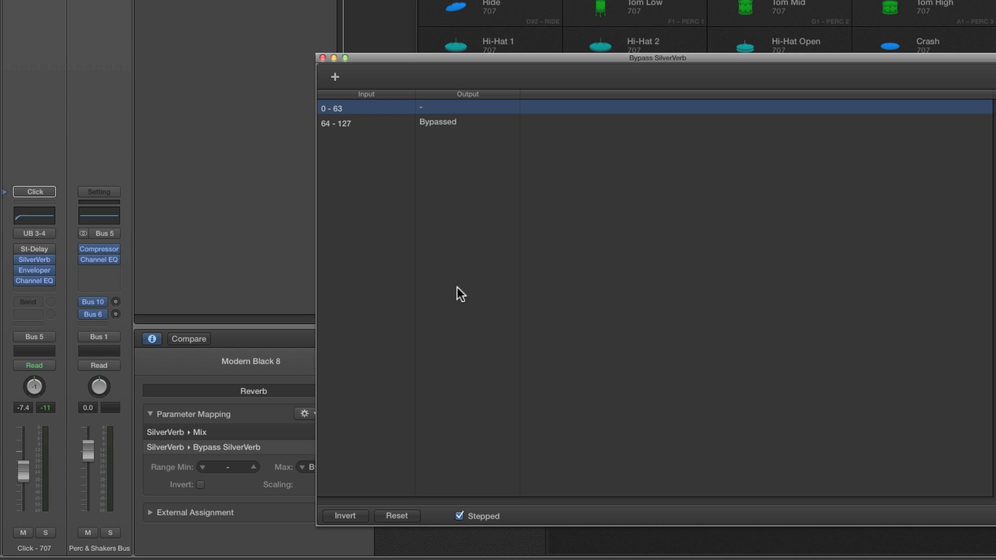
left_click(459, 515)
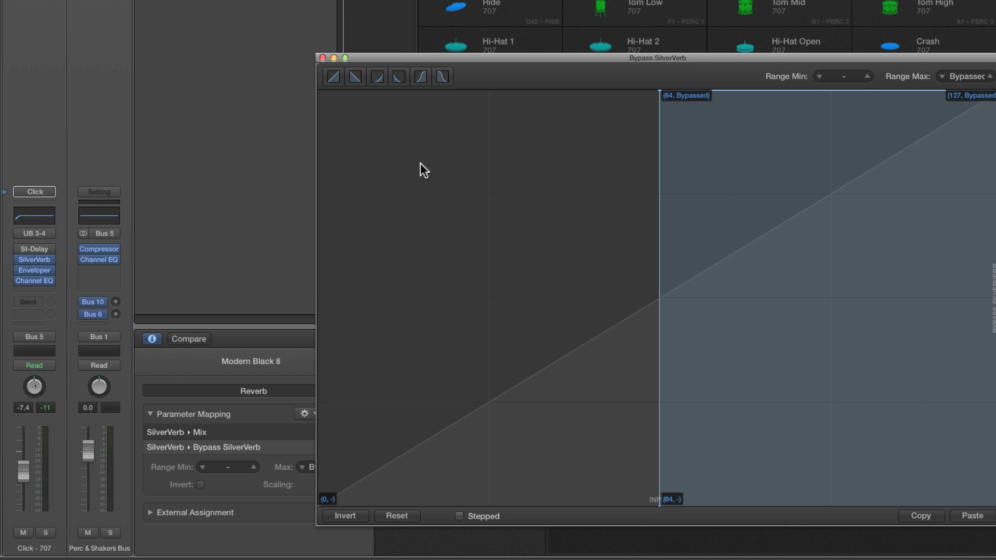
left_click(323, 58)
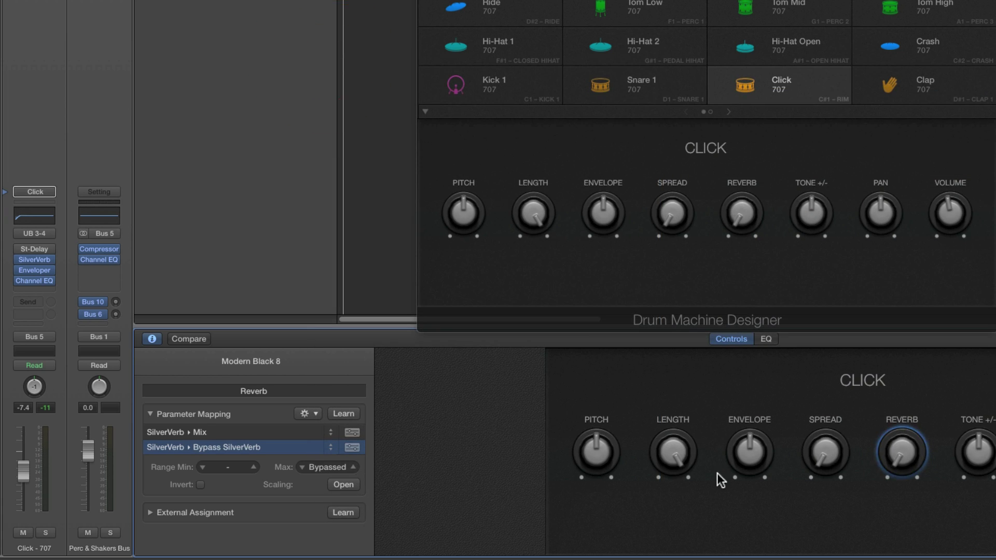
Copy the scaling curve of the Spread knob's Bypass Stereo Delay mapping and close its scaling window
left_click(825, 452)
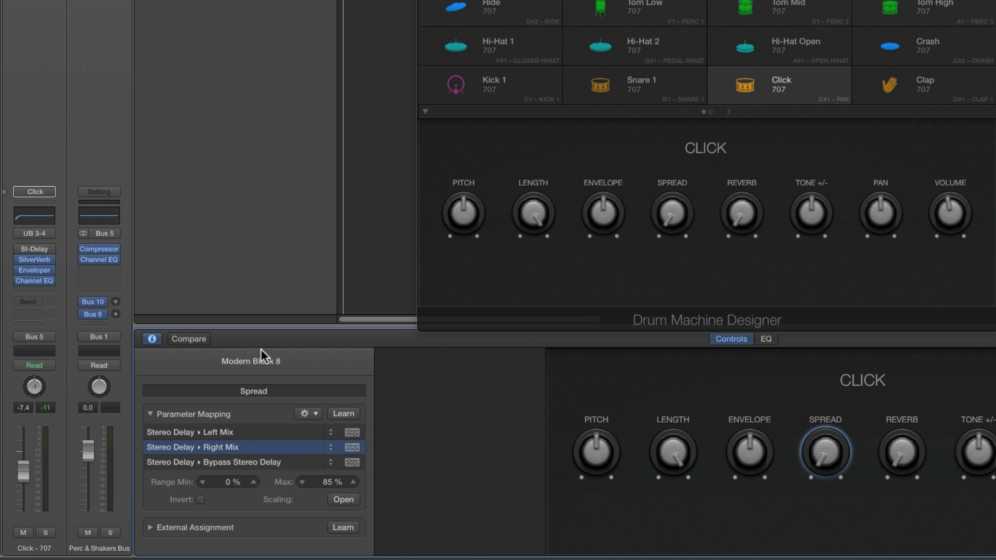
mouse_move(24, 252)
left_click_drag(821, 458, 824, 467)
left_click(241, 462)
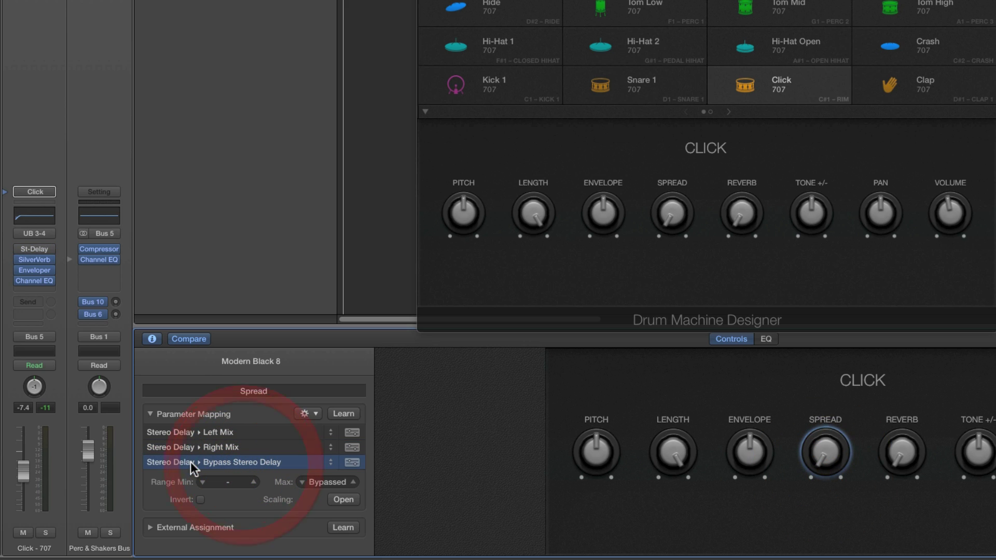
left_click(343, 500)
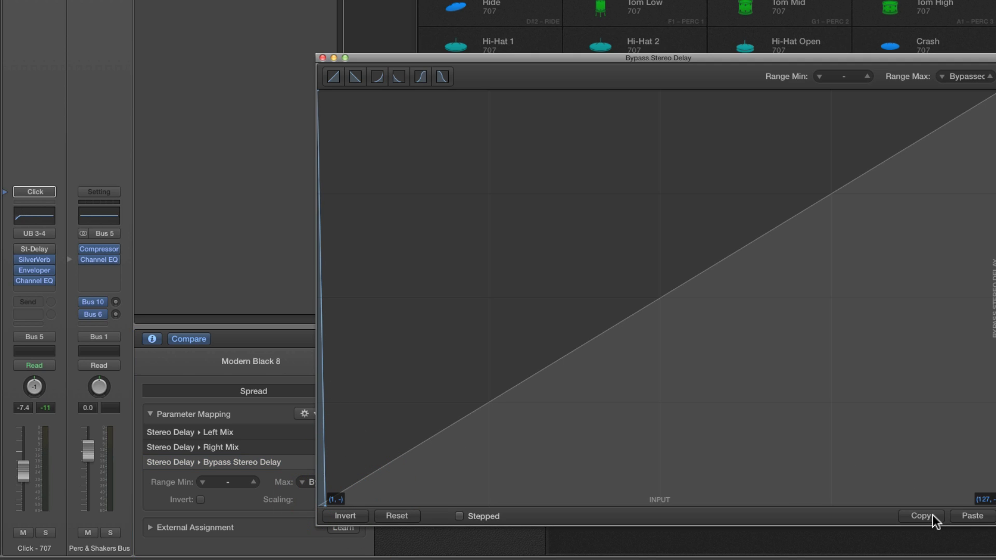
left_click(322, 60)
Paste the copied curve into the scaling of the Reverb knob's Bypass SilverVerb mapping and close the scaling window
left_click(900, 459)
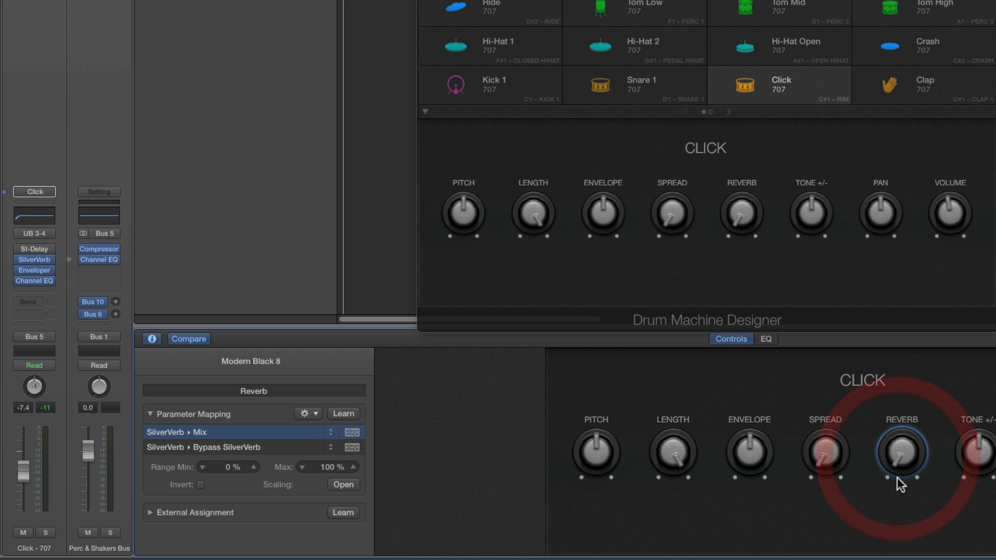
left_click(243, 449)
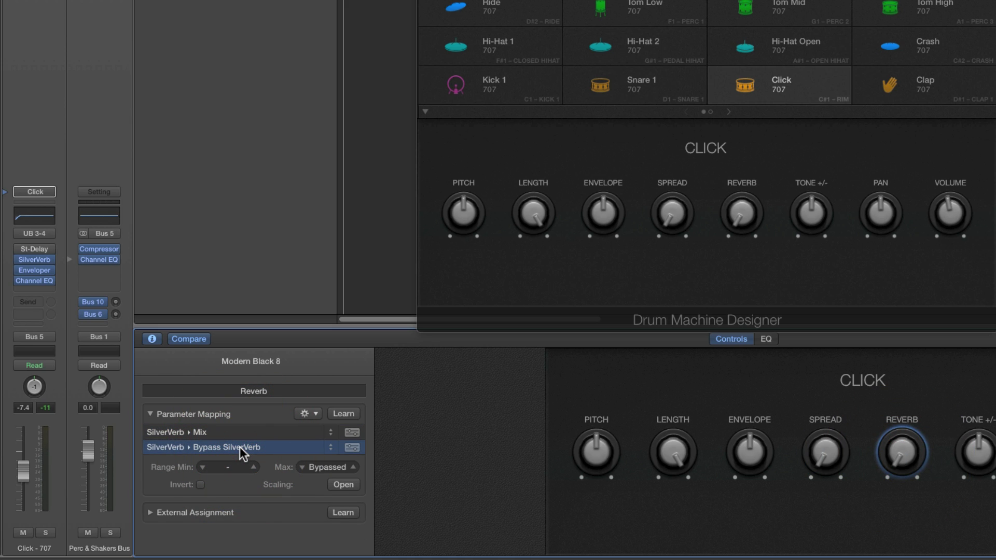
left_click(346, 484)
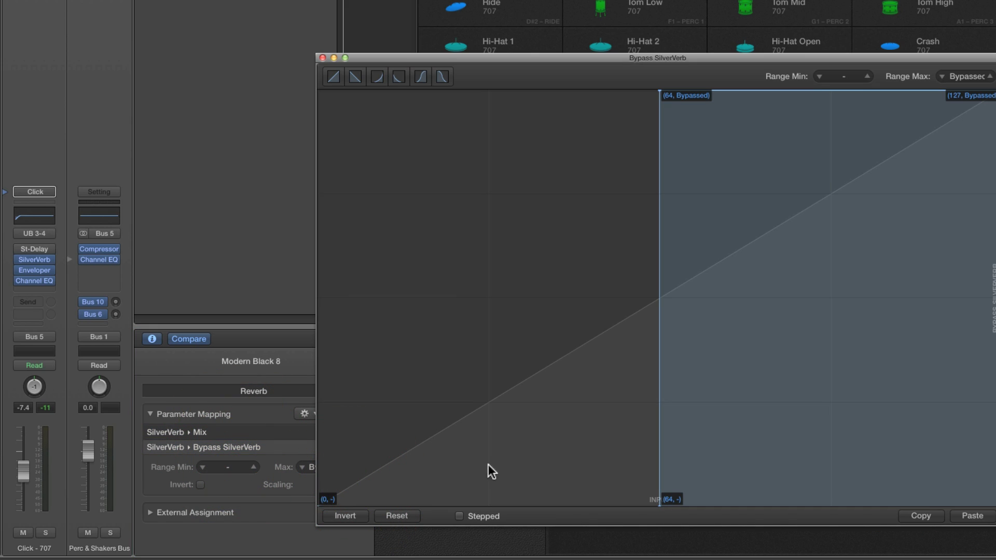
left_click(966, 515)
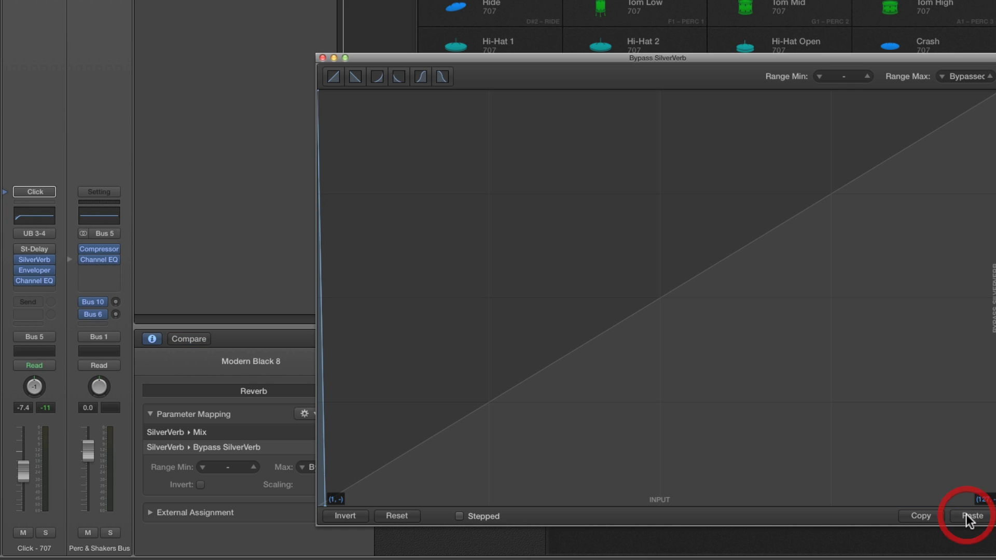
left_click(322, 58)
Test the Reverb knob with the SilverVerb plug-in open, leave it at minimum and close the plug-in window
left_click(34, 260)
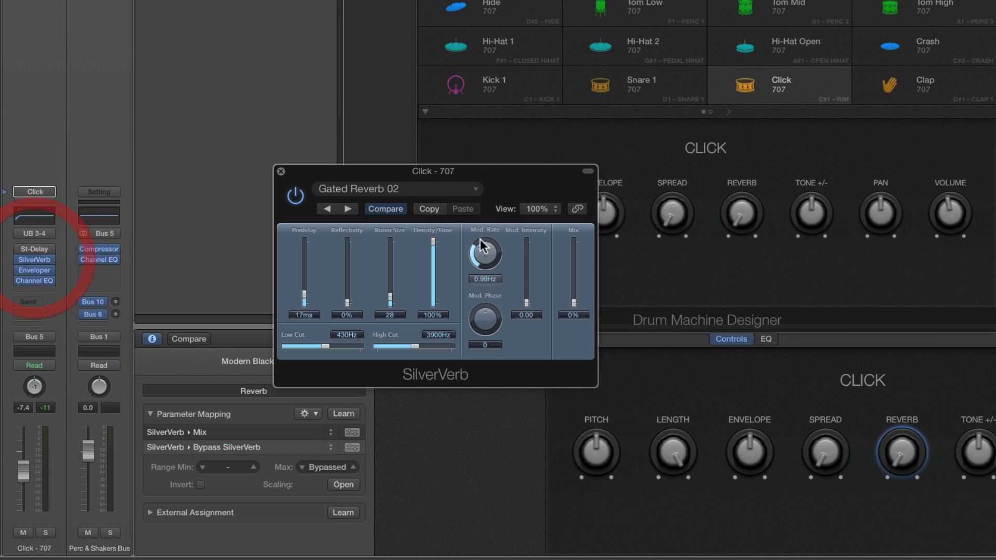
left_click(903, 452)
mouse_move(903, 454)
left_mouse_down()
mouse_move(907, 468)
mouse_move(903, 256)
mouse_move(900, 456)
left_mouse_up()
left_click(280, 173)
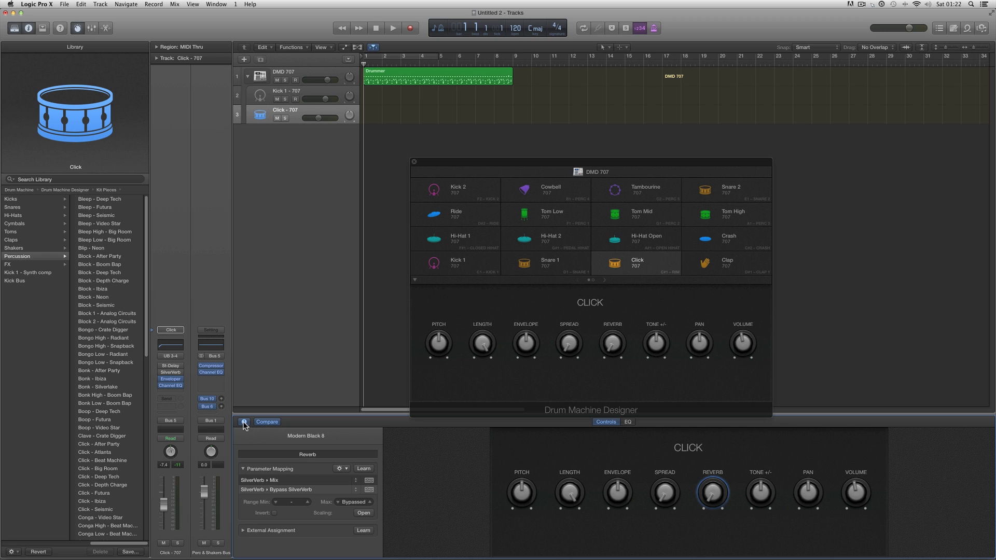
Hide the Smart Controls and Drum Machine Designer and collapse the DMD 707 track stack
left_click(244, 422)
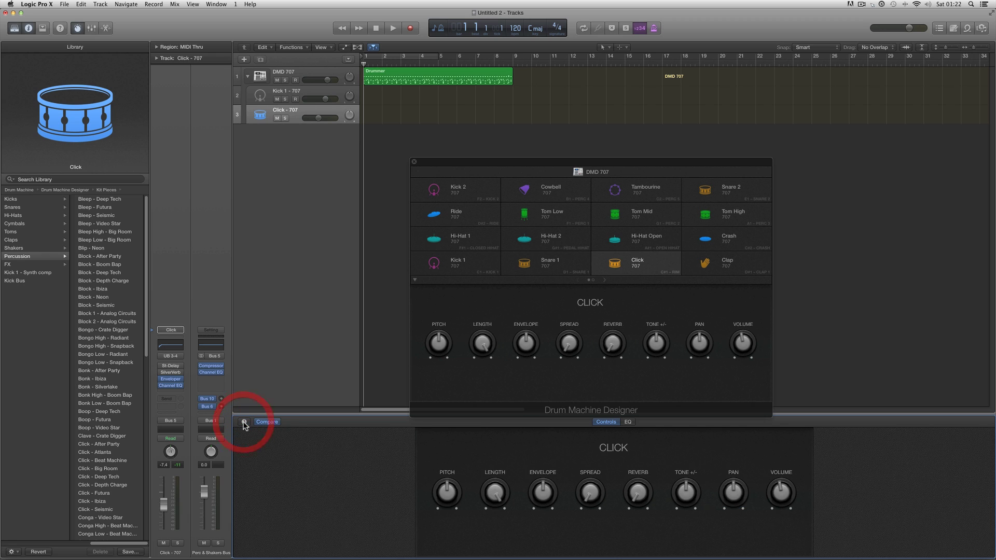
left_click(91, 28)
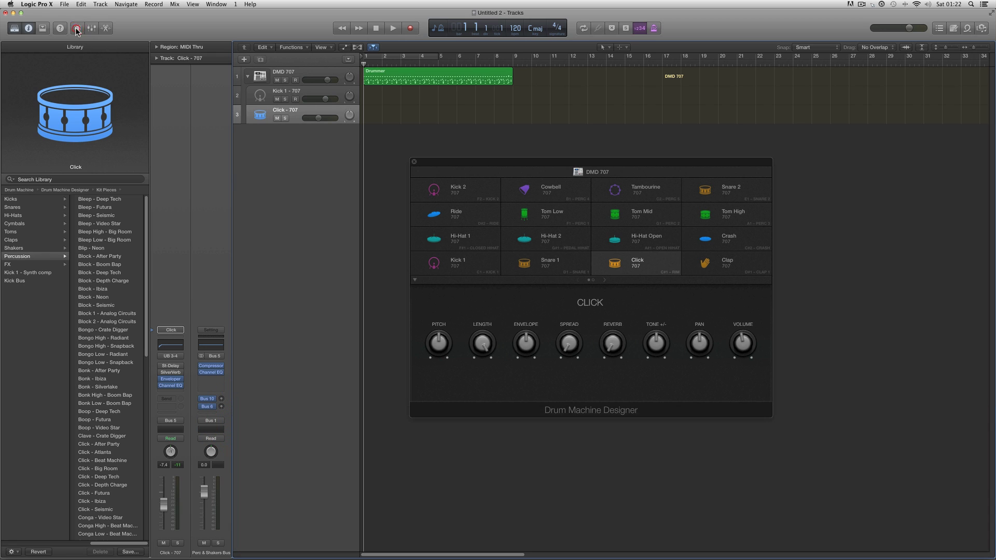
left_click(249, 77)
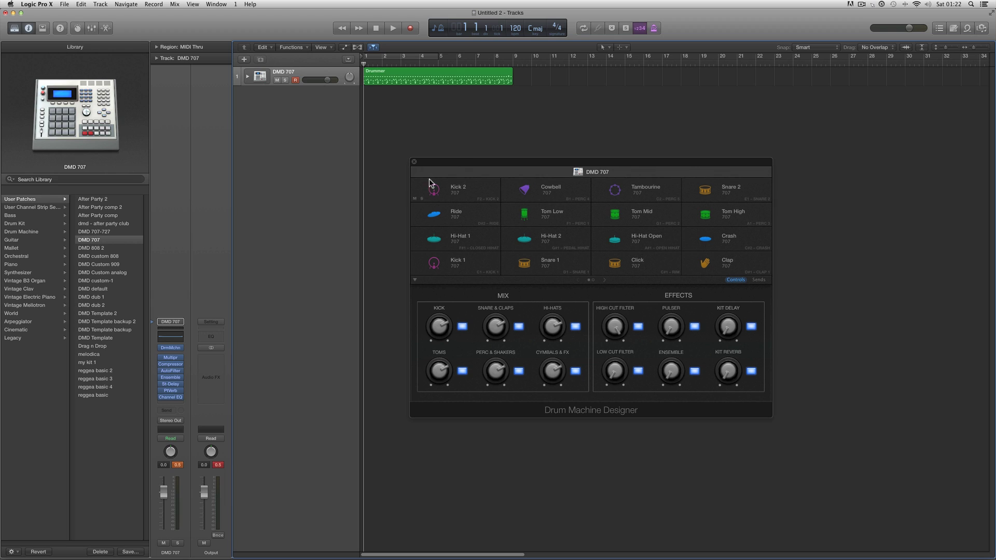
left_click(414, 162)
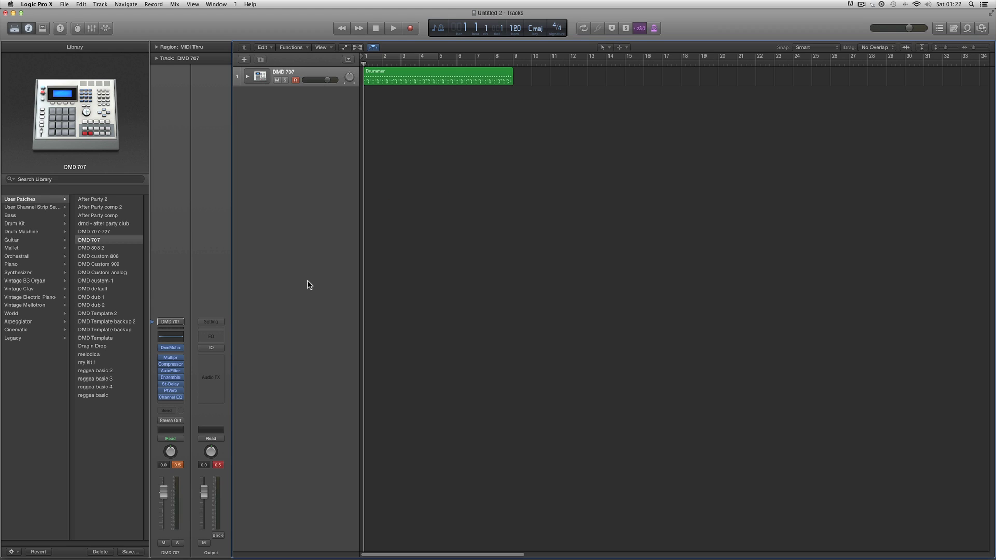
Save the edited kit as a new user patch named "DMD 707 2" in the Instrument folder
left_click(129, 553)
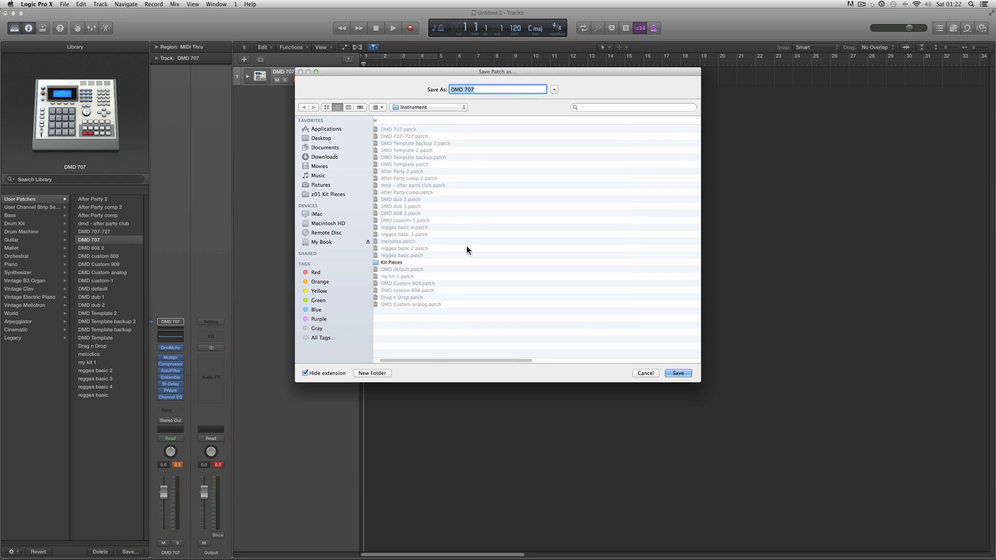
left_click(429, 88)
left_click_drag(429, 88, 428, 181)
left_click(484, 199)
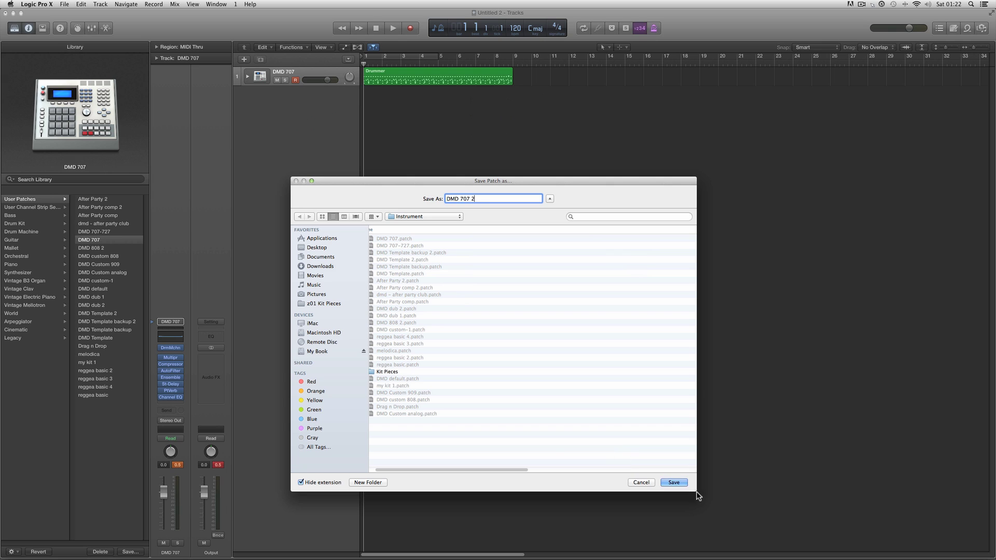
left_click(679, 485)
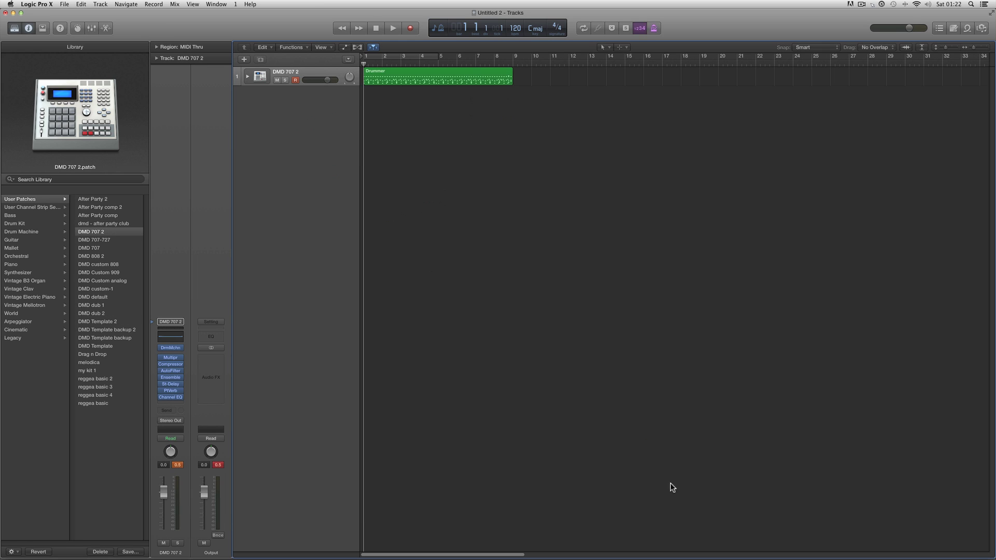
Switch the track to the After Party patch from Drum Machine Designer and back to the DMD 707 2 user patch
left_click(36, 233)
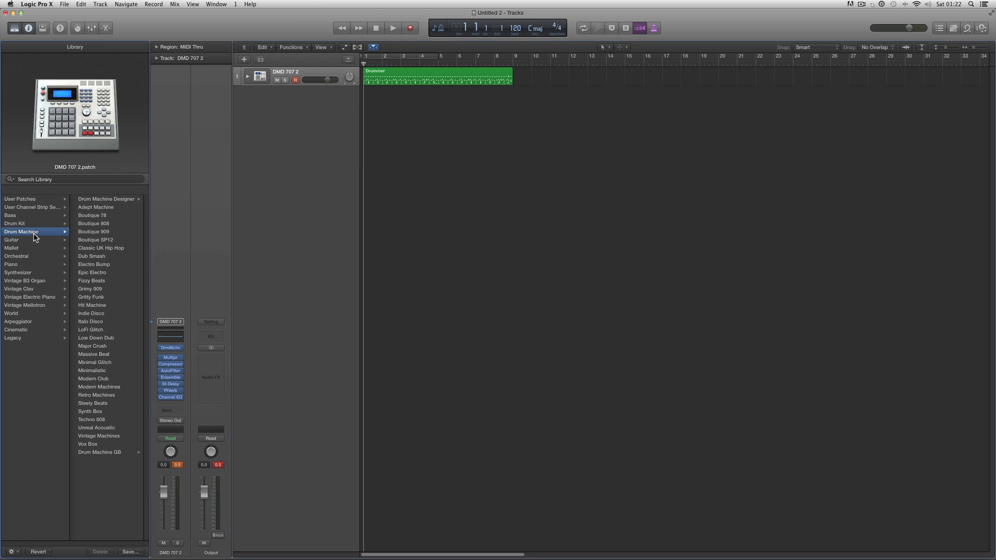
left_click(91, 200)
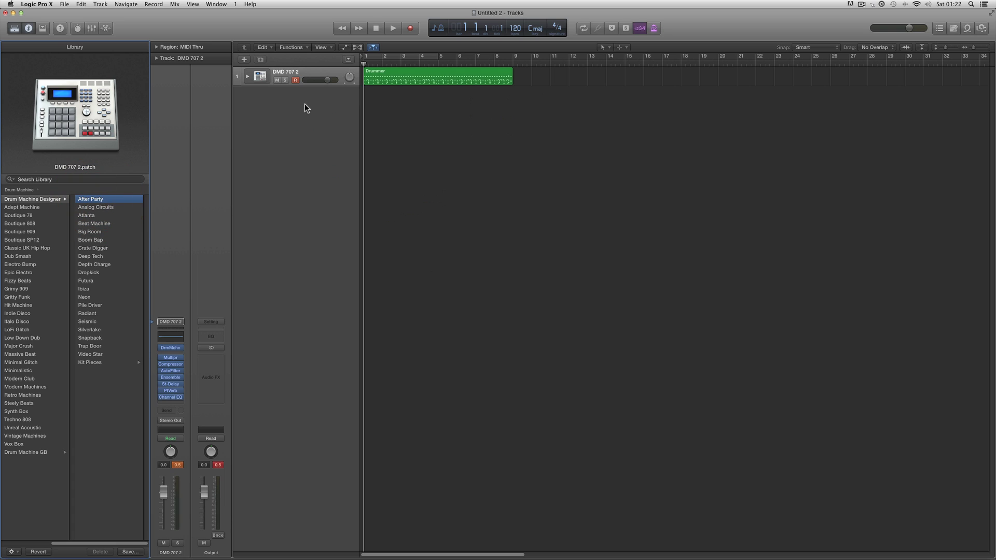
left_click(10, 544)
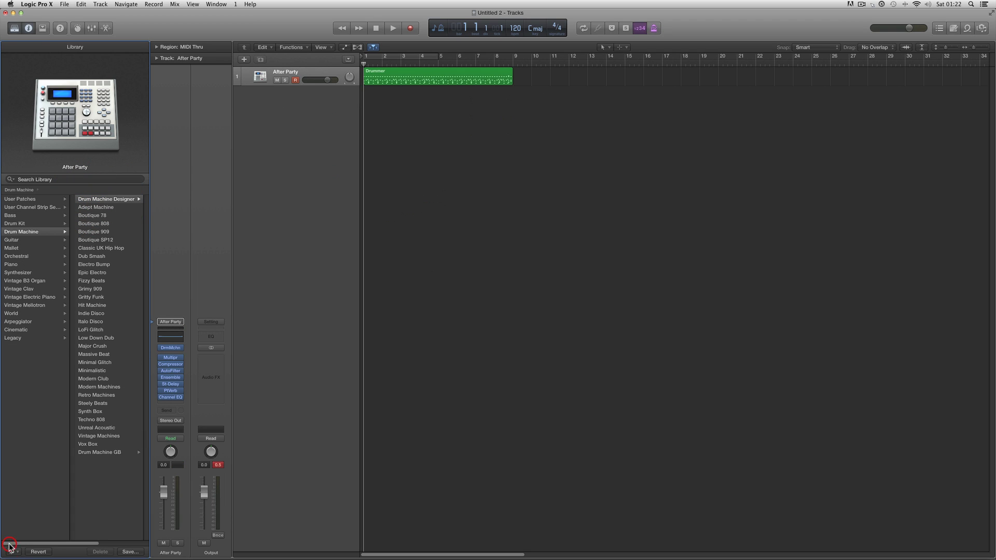
left_click(27, 200)
left_click(95, 232)
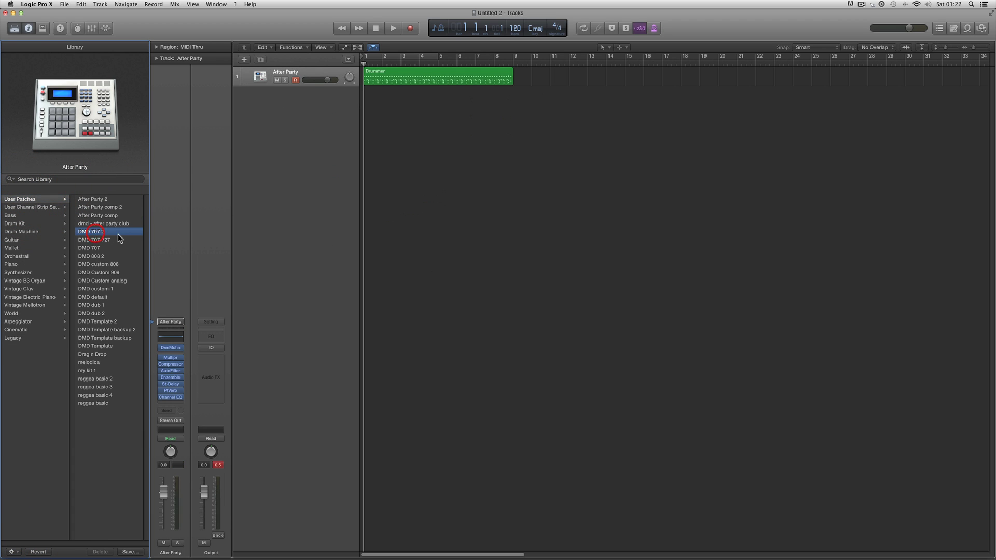
left_click(218, 465)
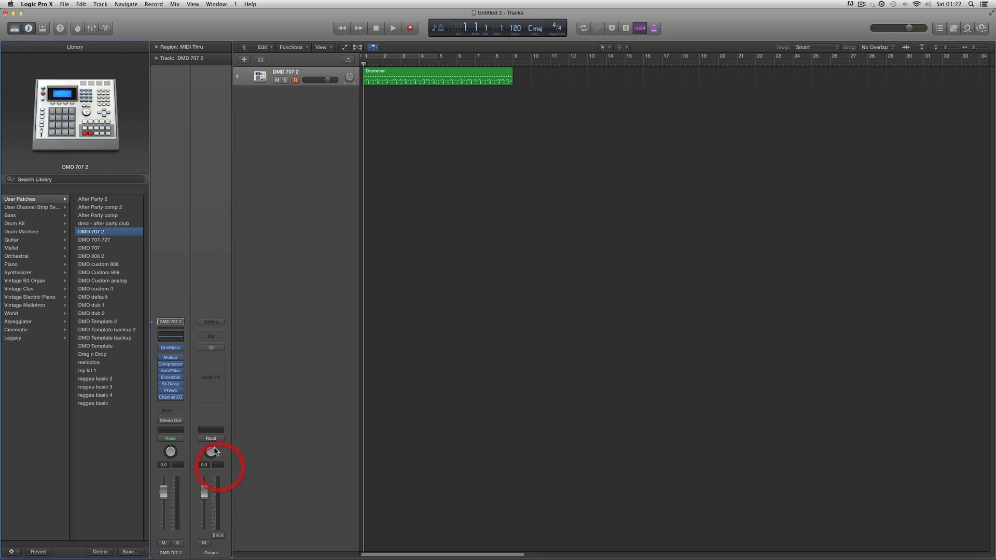
Open Drum Machine Designer for the DMD 707 2 kit and select the Click pad
left_click(171, 349)
left_click_drag(531, 166, 508, 200)
left_click(592, 297)
Audition the Click pad with the Reverb knob raised and reset to 0%
left_click_drag(591, 380, 590, 342)
left_click(596, 303)
left_click_drag(593, 385, 593, 349)
left_click(593, 349, "alt")
left_click(590, 299)
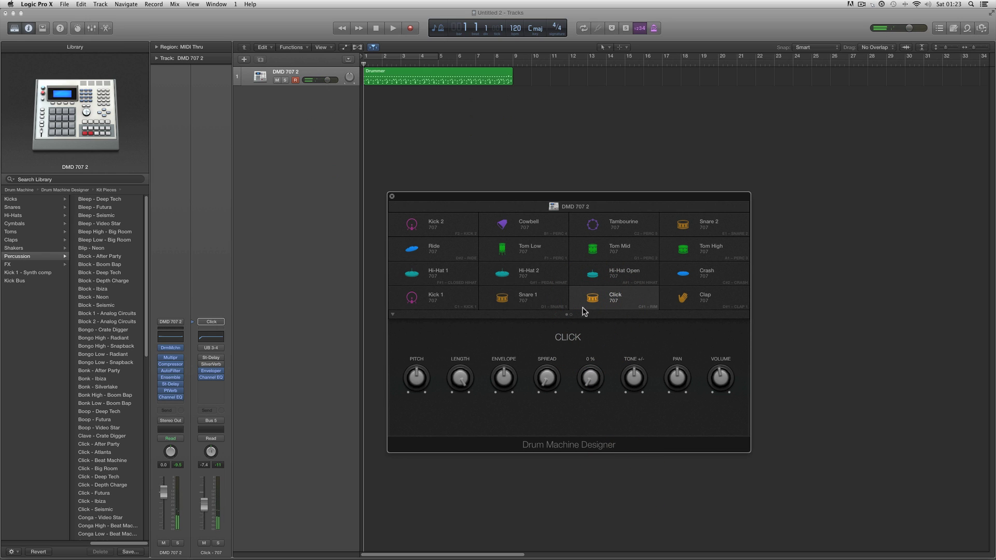
left_click_drag(525, 199, 538, 196)
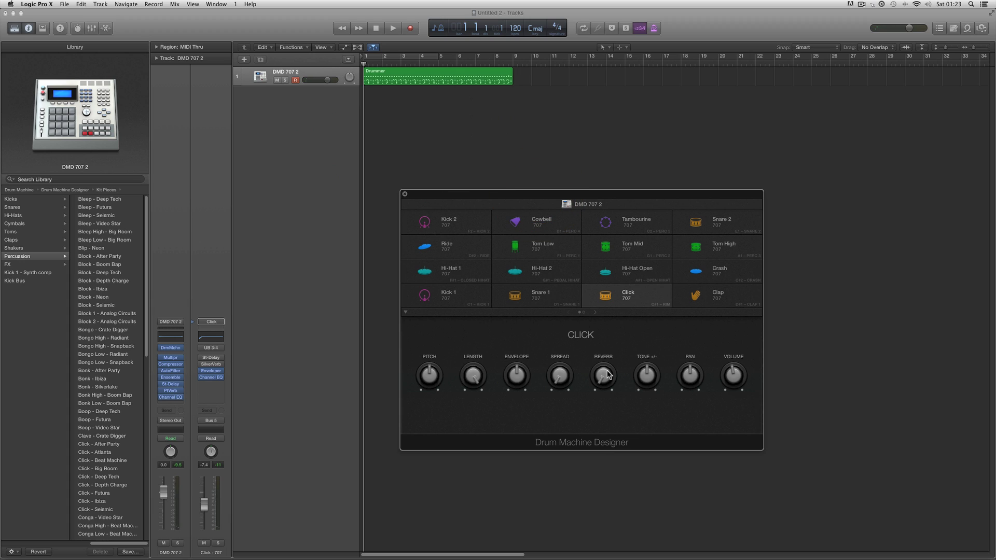